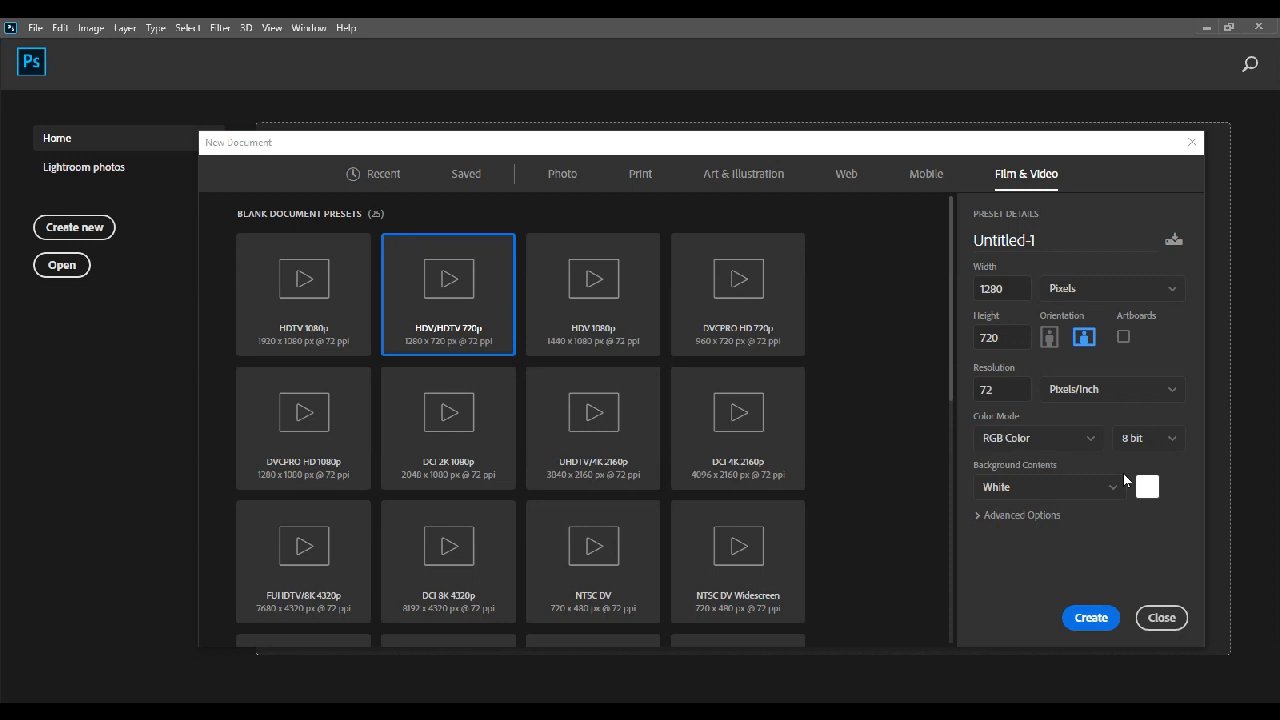
Create a 1280 x 720 px document at 150 pixels/inch from the HDV/HDTV 720p preset and clear its guides
double_click(996, 389)
click(1103, 621)
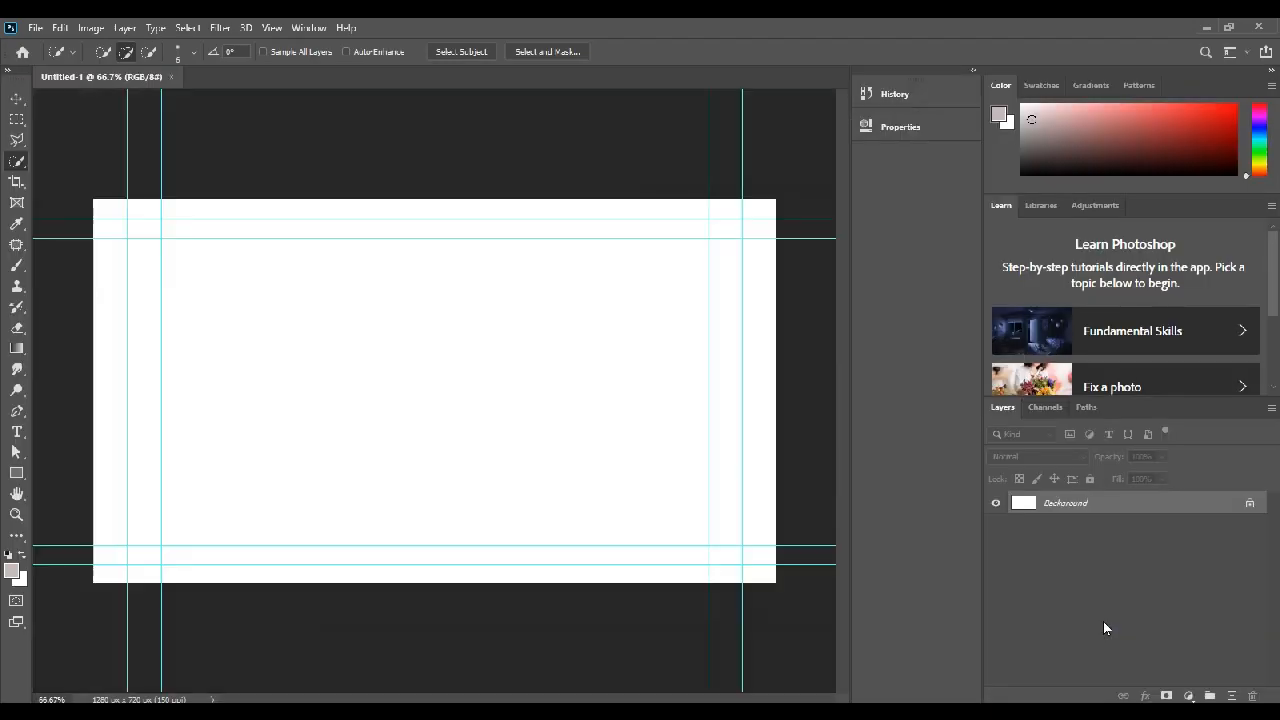
click(271, 27)
click(290, 311)
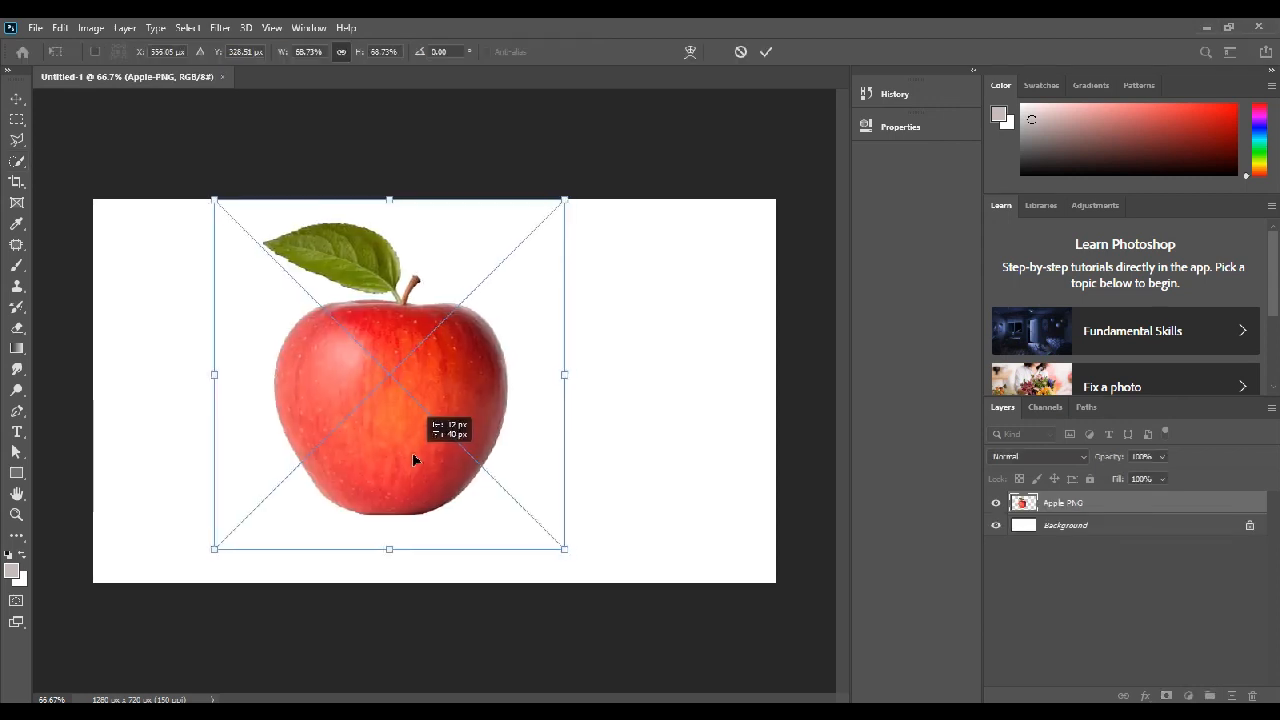
Position the placed Apple-PNG image in the left half of the canvas at about 68.6% scale and commit the placement
drag(414, 460, 399, 457)
drag(553, 197, 553, 199)
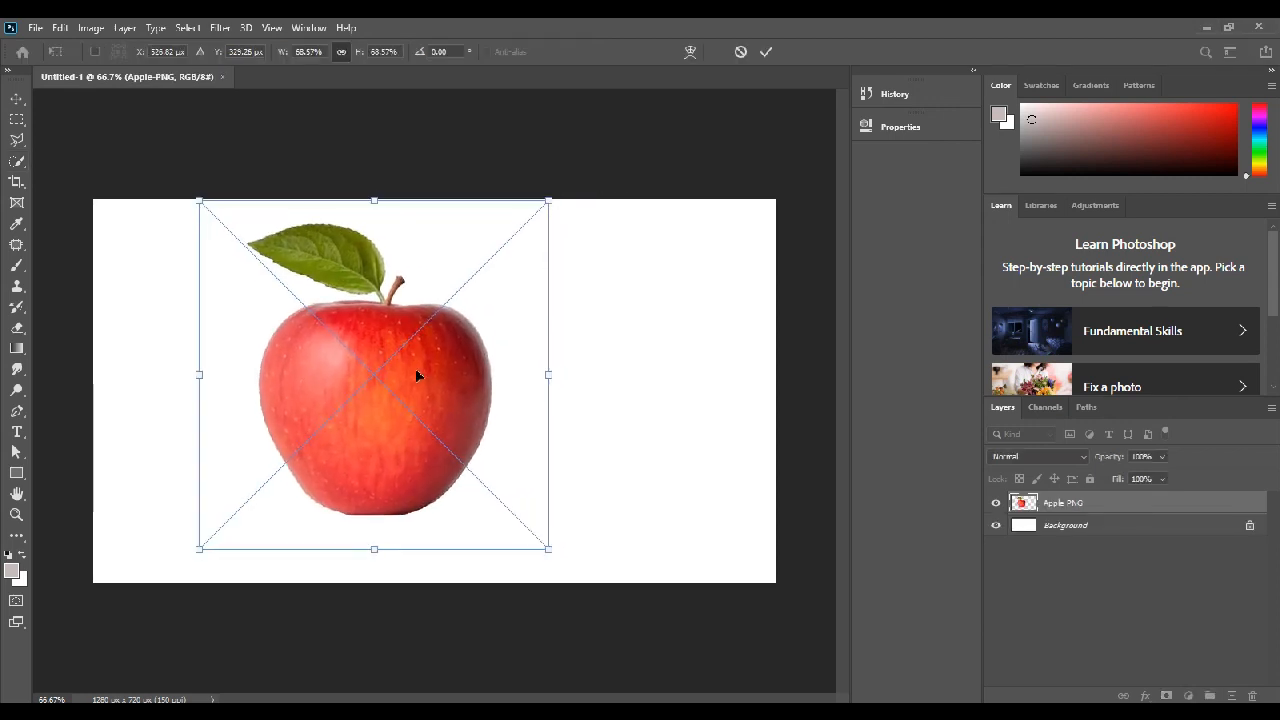
drag(417, 372, 414, 371)
key(Return)
key(w)
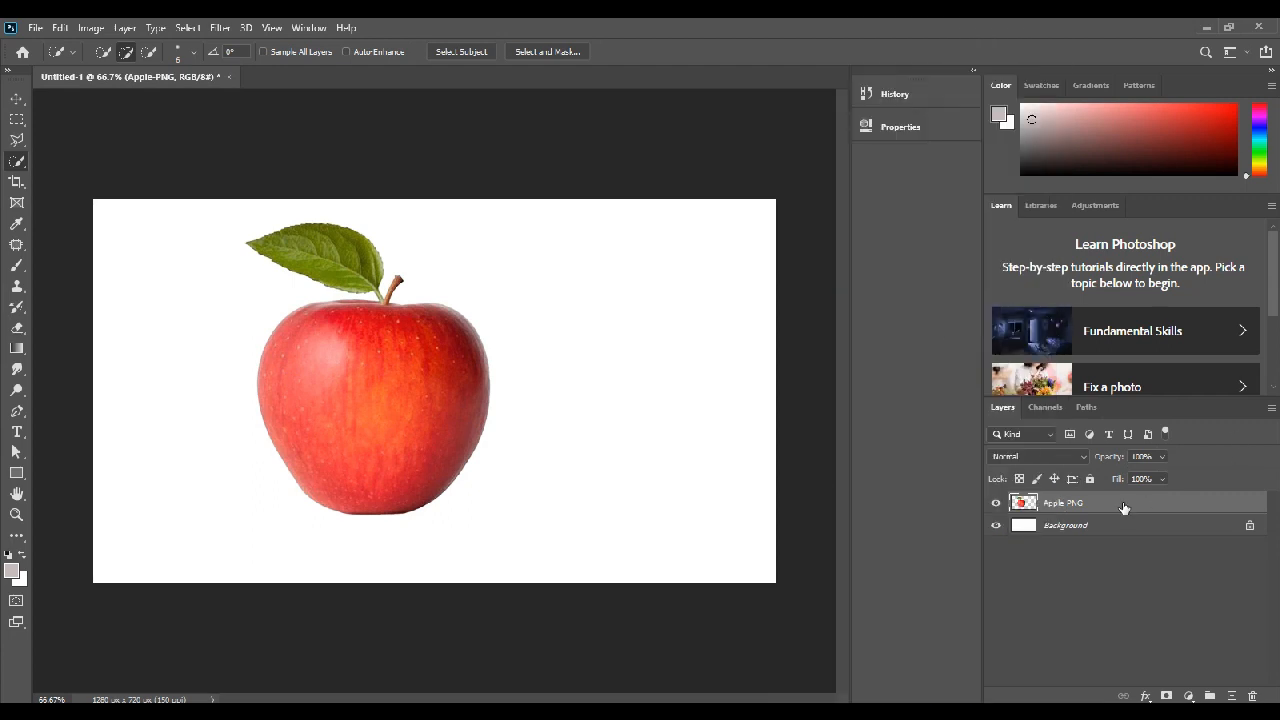
Duplicate the Apple-PNG layer twice, lock the original and select the topmost copy
key(ctrl+j)
key(ctrl+j)
click(1088, 549)
key(ctrl+/)
click(1143, 598)
click(1091, 507)
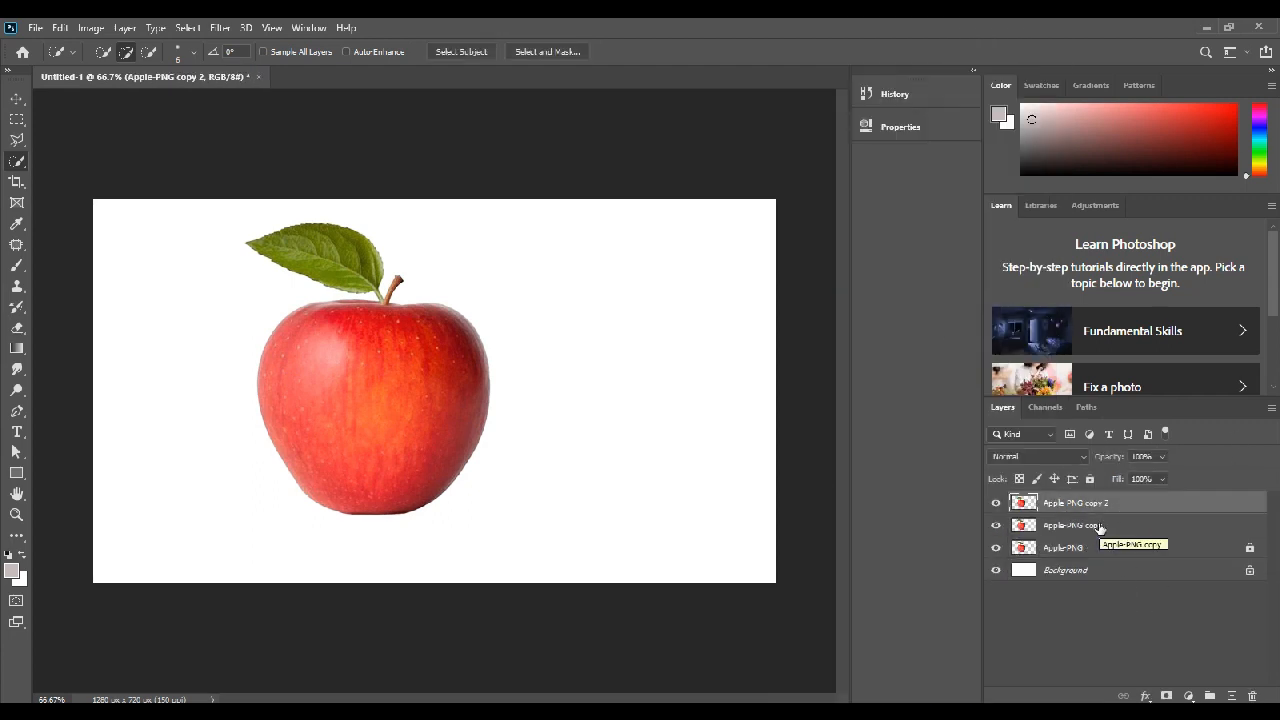
Liquify Apple-PNG copy 2 by stretching the apple's right side across the canvas, and give the layer a black mask
click(220, 27)
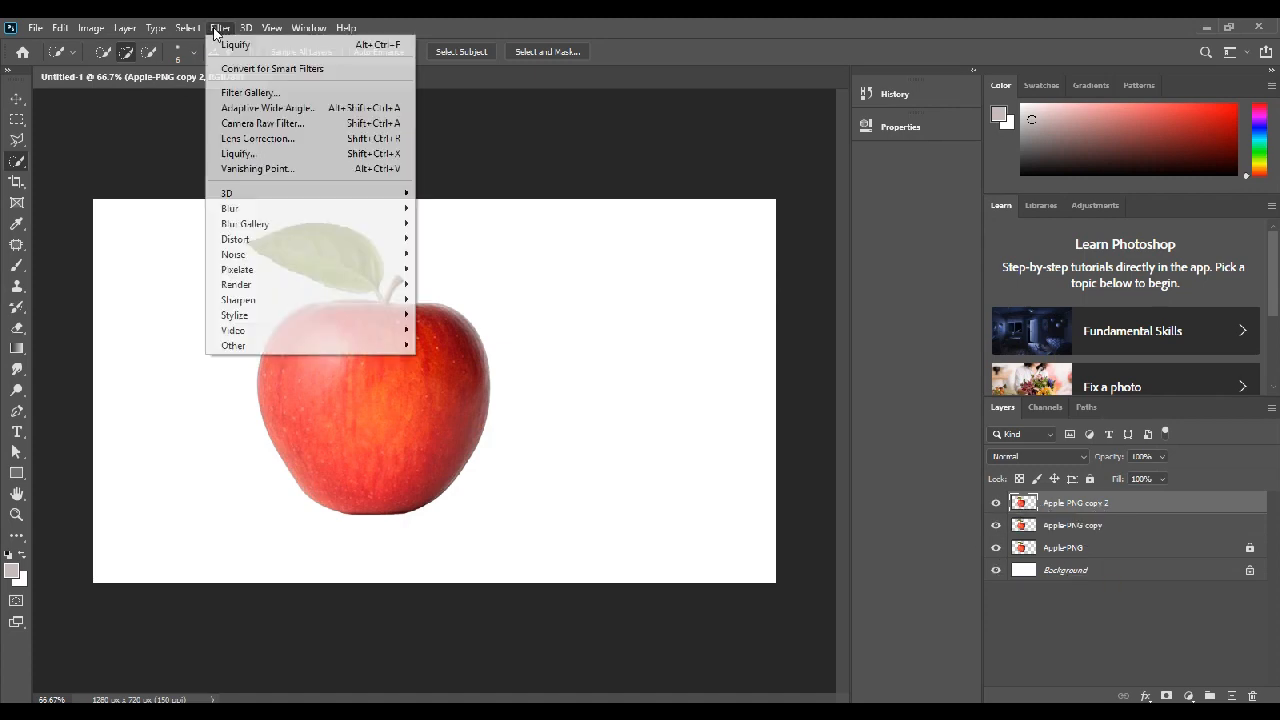
click(255, 152)
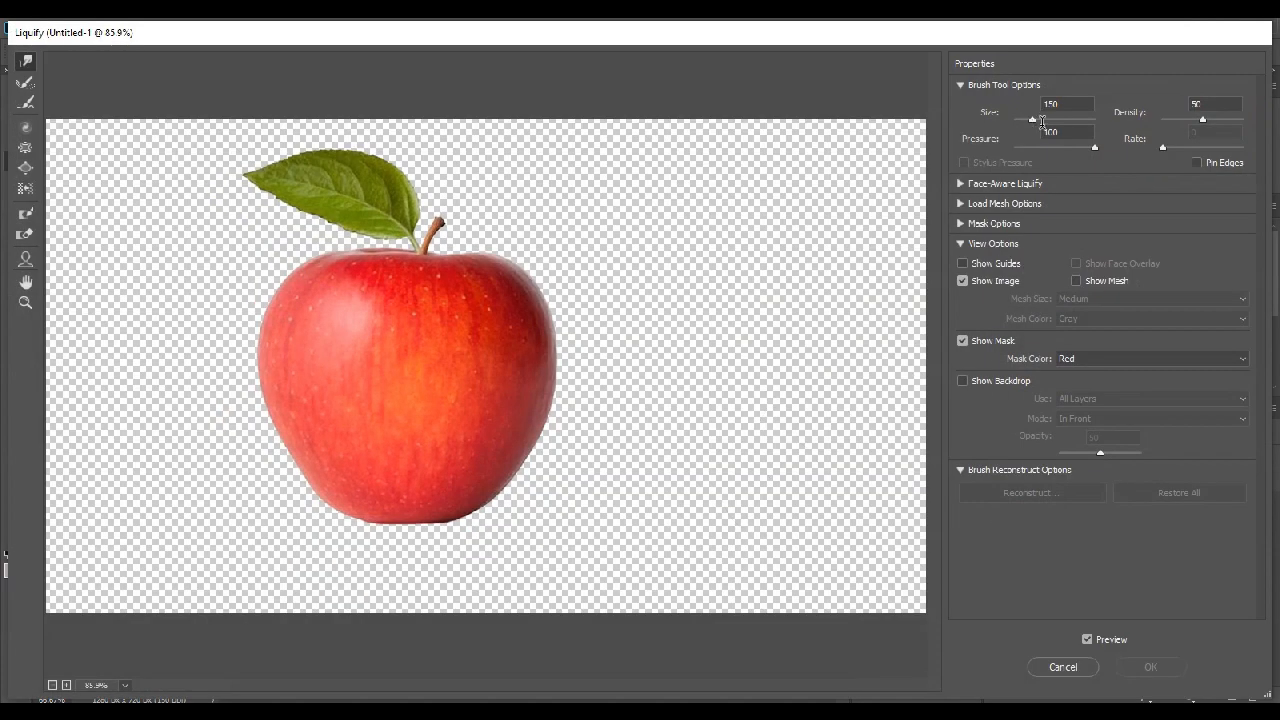
mouse_move(529, 305)
mouse_down()
mouse_move(639, 257)
mouse_move(723, 128)
mouse_move(501, 247)
mouse_move(537, 296)
mouse_move(503, 330)
mouse_move(553, 420)
mouse_move(633, 473)
mouse_move(487, 514)
mouse_move(701, 596)
mouse_move(584, 616)
mouse_move(657, 452)
mouse_move(603, 402)
mouse_move(633, 446)
mouse_move(943, 452)
mouse_move(810, 416)
mouse_move(588, 309)
mouse_move(516, 413)
mouse_move(718, 439)
mouse_move(909, 575)
mouse_move(593, 426)
mouse_move(780, 463)
mouse_move(784, 373)
mouse_move(811, 365)
mouse_move(828, 253)
mouse_move(784, 228)
mouse_move(954, 177)
mouse_move(948, 143)
mouse_move(613, 190)
mouse_move(886, 108)
mouse_move(695, 87)
mouse_move(871, 174)
mouse_move(566, 117)
mouse_move(606, 245)
mouse_move(519, 335)
mouse_move(728, 342)
mouse_move(571, 353)
mouse_move(632, 422)
mouse_move(678, 374)
mouse_move(955, 310)
mouse_move(656, 399)
mouse_move(774, 249)
mouse_move(884, 251)
mouse_move(684, 488)
mouse_up()
click(1151, 667)
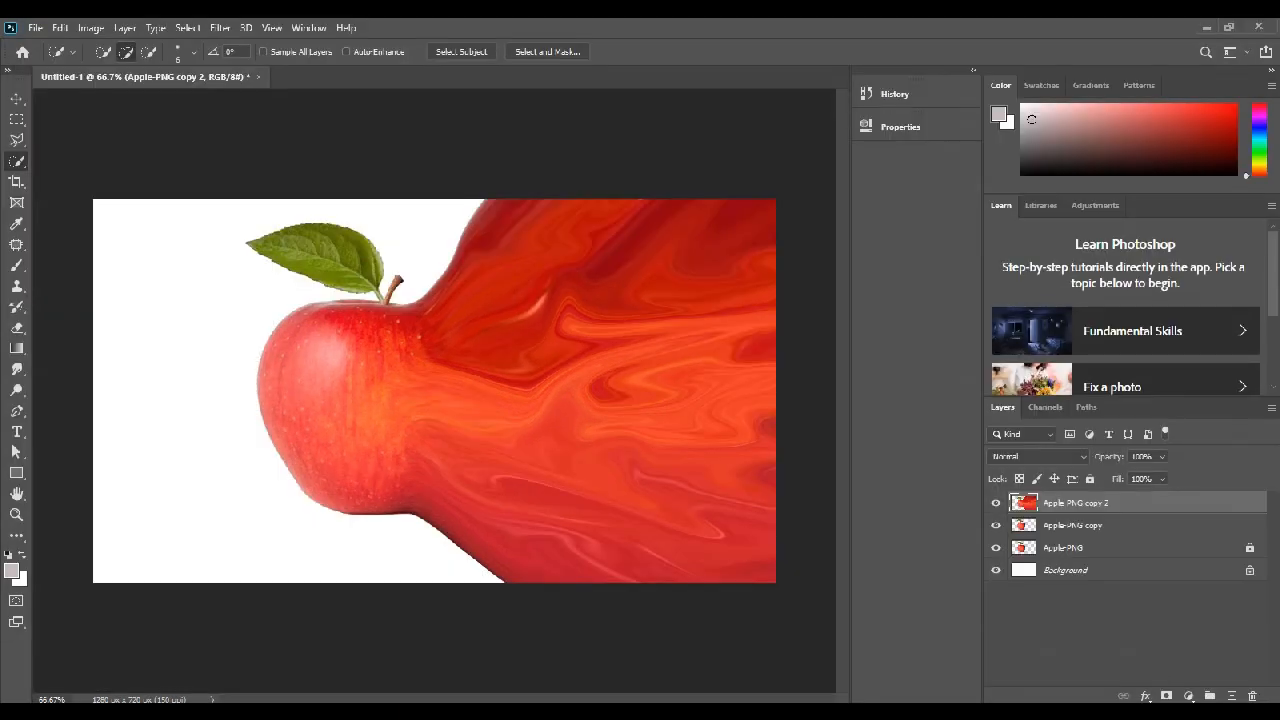
alt+click(1167, 697)
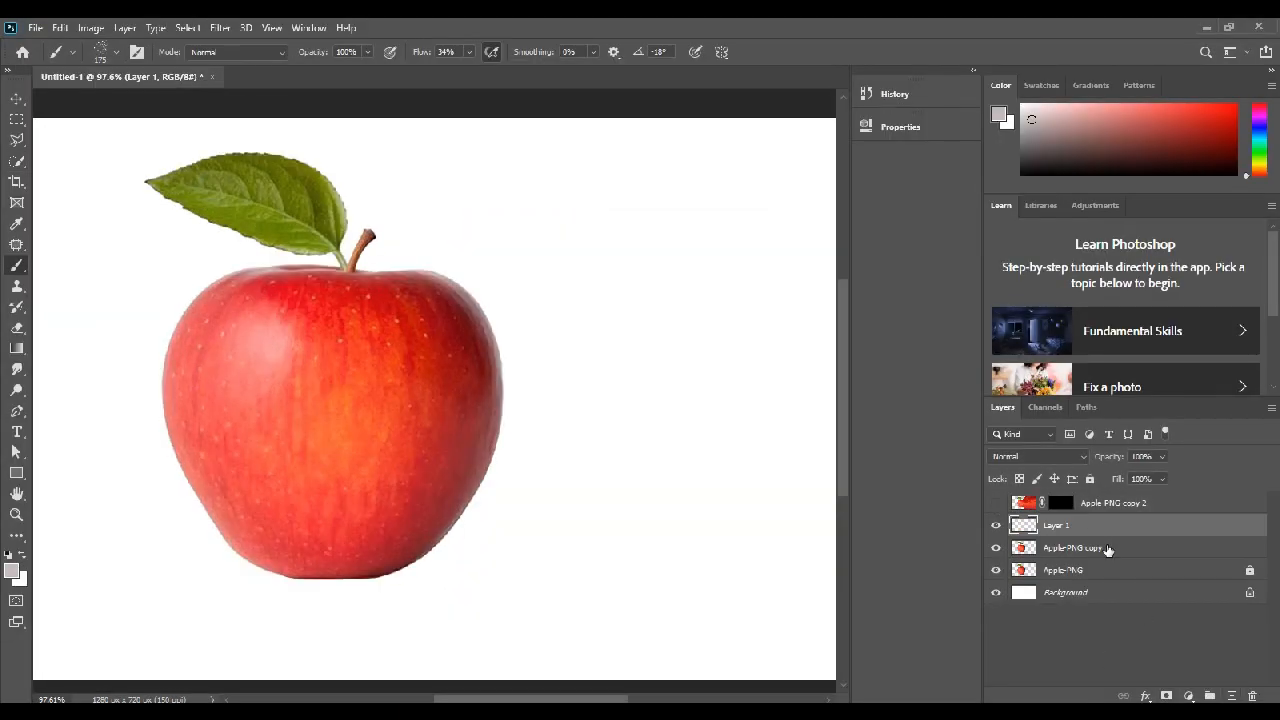
Add a Solid Color fill layer with color #b1a2a2 beneath the Apple-PNG copy layer
drag(1110, 551, 1094, 562)
click(1188, 696)
click(1175, 418)
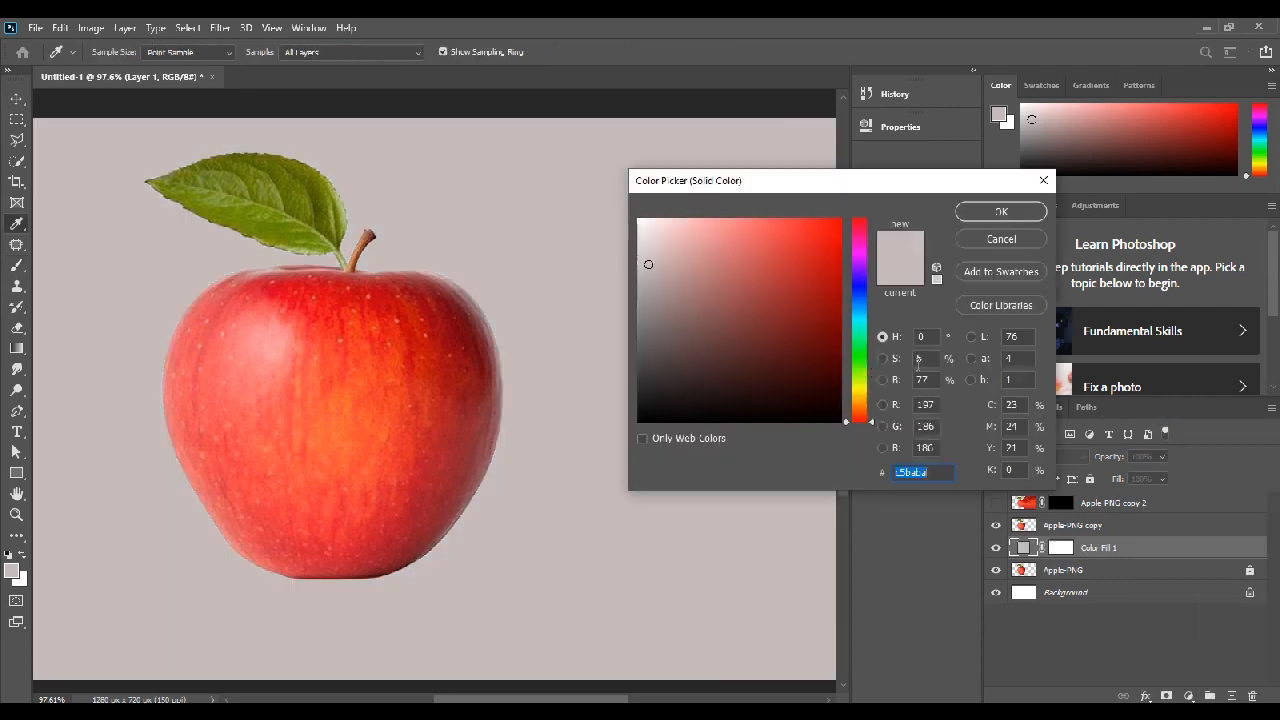
mouse_move(627, 159)
mouse_down()
mouse_move(671, 138)
mouse_move(629, 168)
mouse_up()
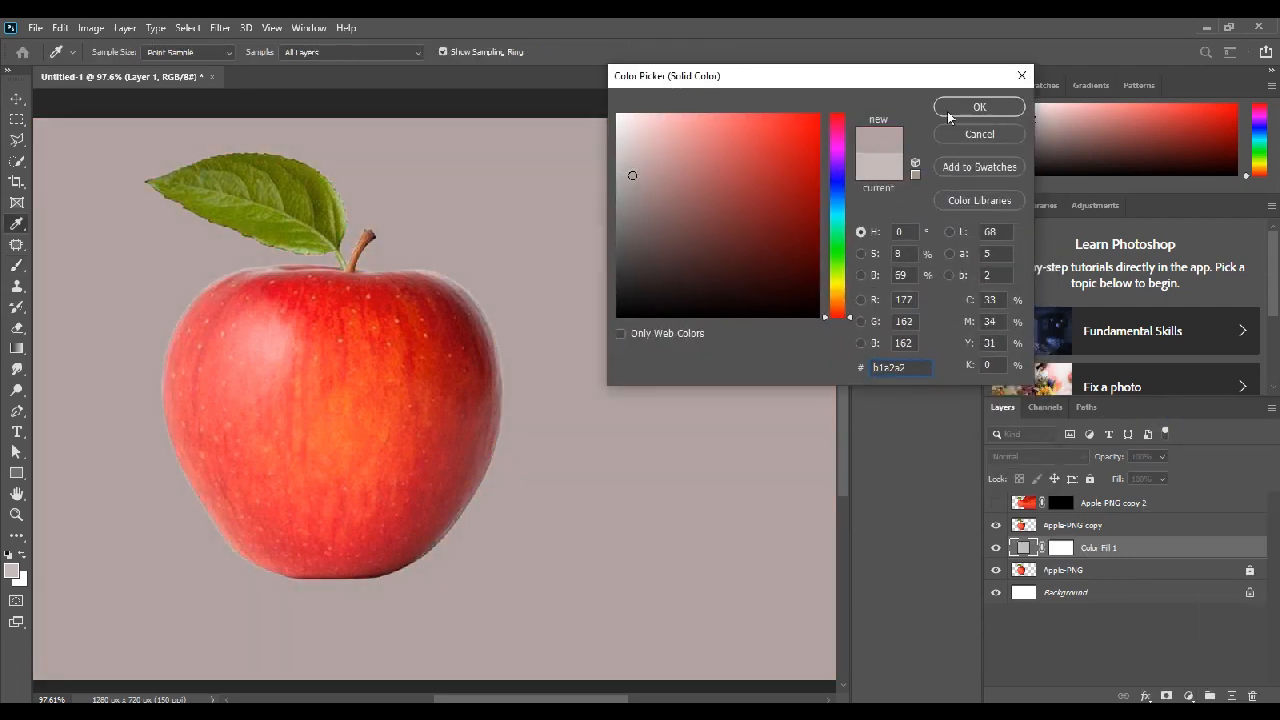
click(979, 106)
Add an empty layer above the color fill and set up a 600 px Soft Round brush with 0% hardness and 30% flow
click(1230, 696)
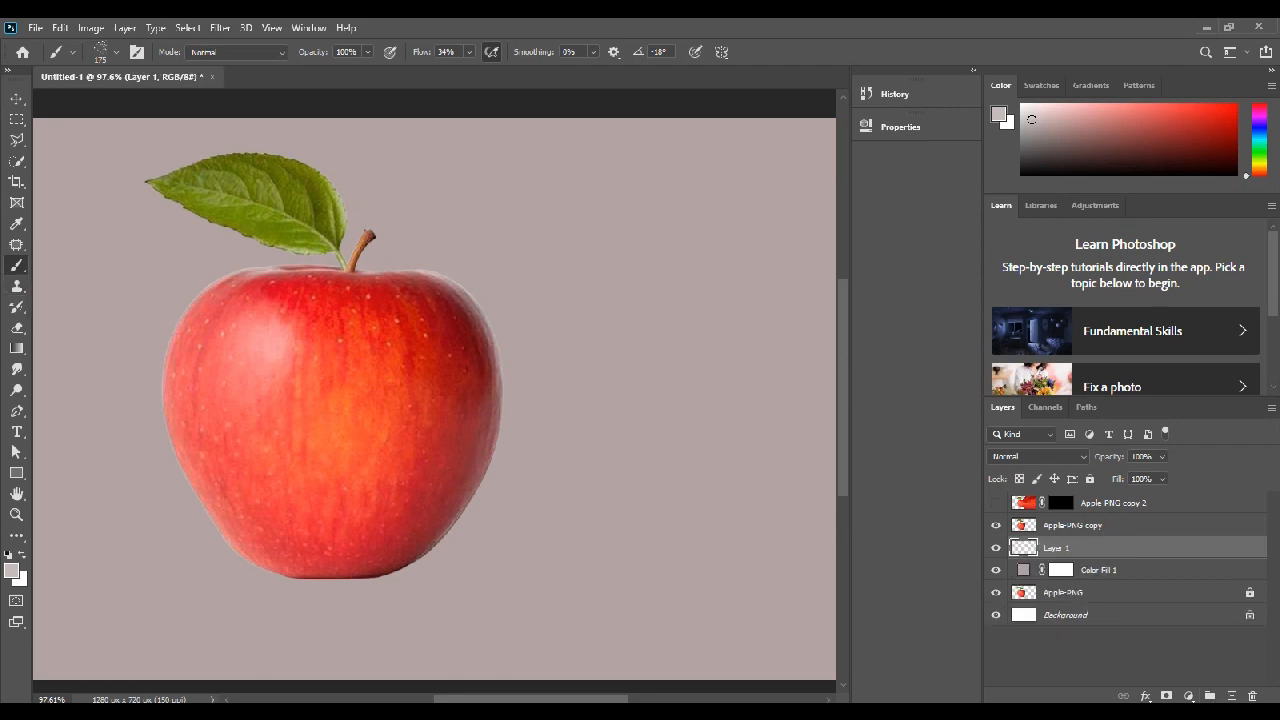
click(117, 53)
click(109, 233)
drag(103, 141, 87, 141)
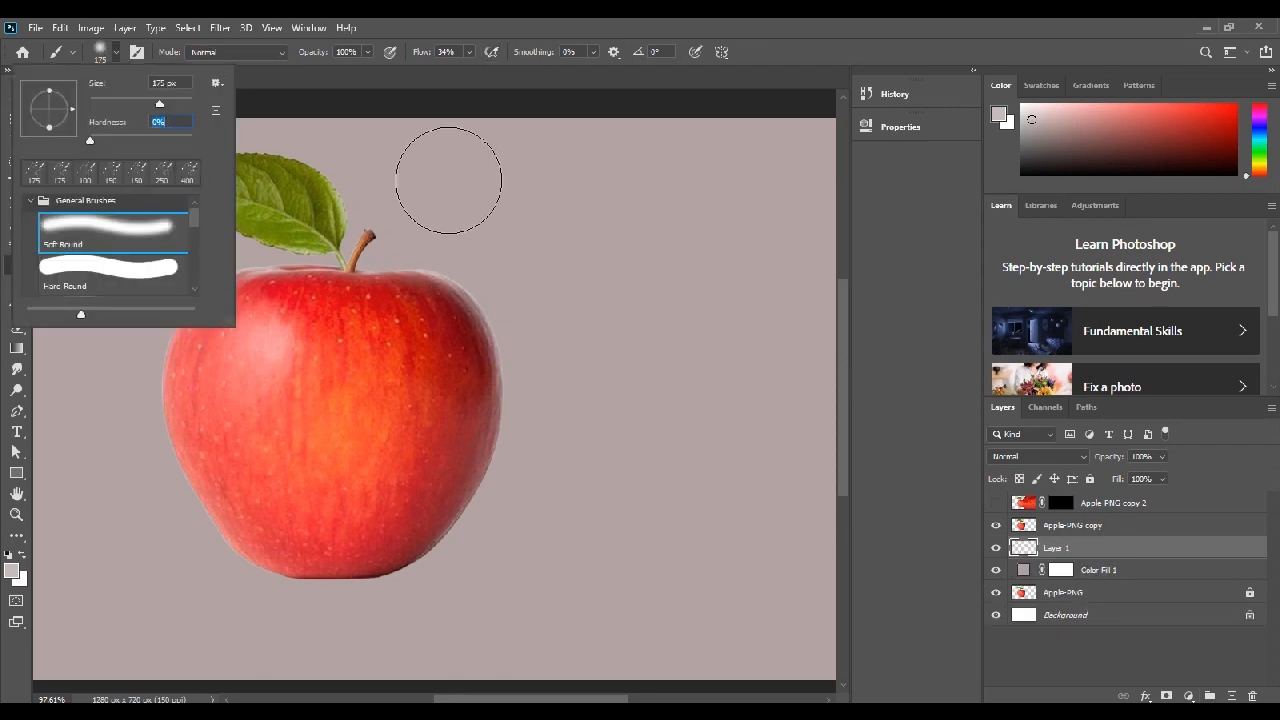
key(Return)
key(shift+3)
key(bracketright)
key(bracketright)
key(bracketright)
key(bracketright)
key(bracketright)
key(bracketright)
key(bracketright)
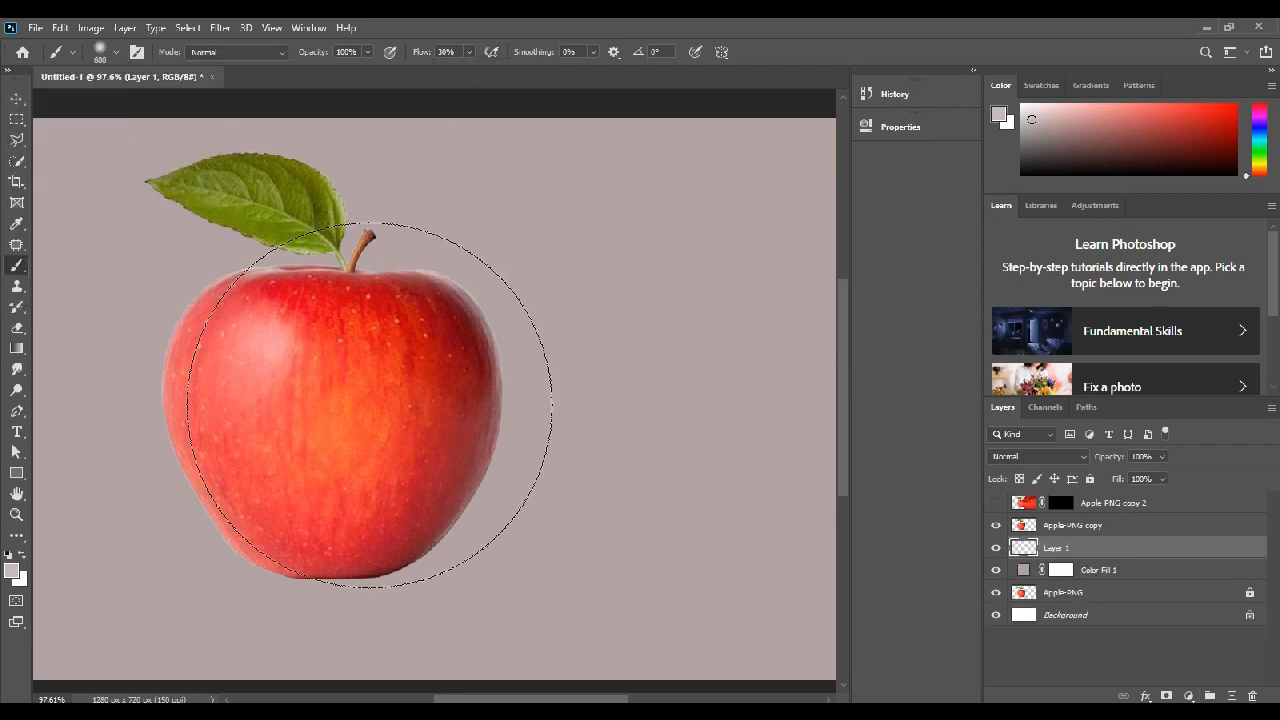
Paint a soft light glow behind the apple on the new layer, raising the brush flow to 38%
mouse_move(339, 384)
mouse_down()
mouse_move(373, 383)
mouse_move(352, 387)
mouse_move(403, 373)
mouse_move(594, 393)
mouse_move(535, 395)
mouse_move(640, 389)
mouse_up()
click(469, 52)
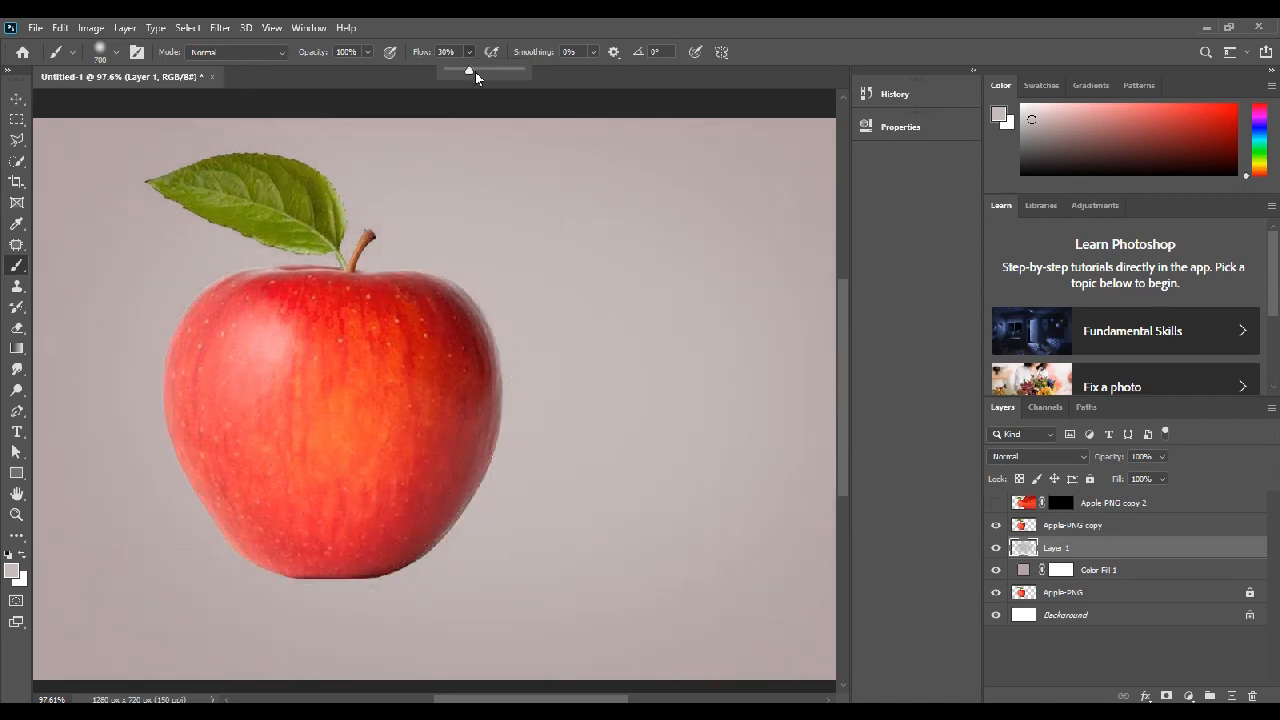
drag(467, 73, 475, 73)
click(591, 406)
mouse_move(591, 406)
mouse_down()
mouse_move(369, 424)
mouse_move(269, 404)
mouse_move(341, 433)
mouse_move(487, 403)
mouse_move(576, 355)
mouse_up()
key(ctrl+minus)
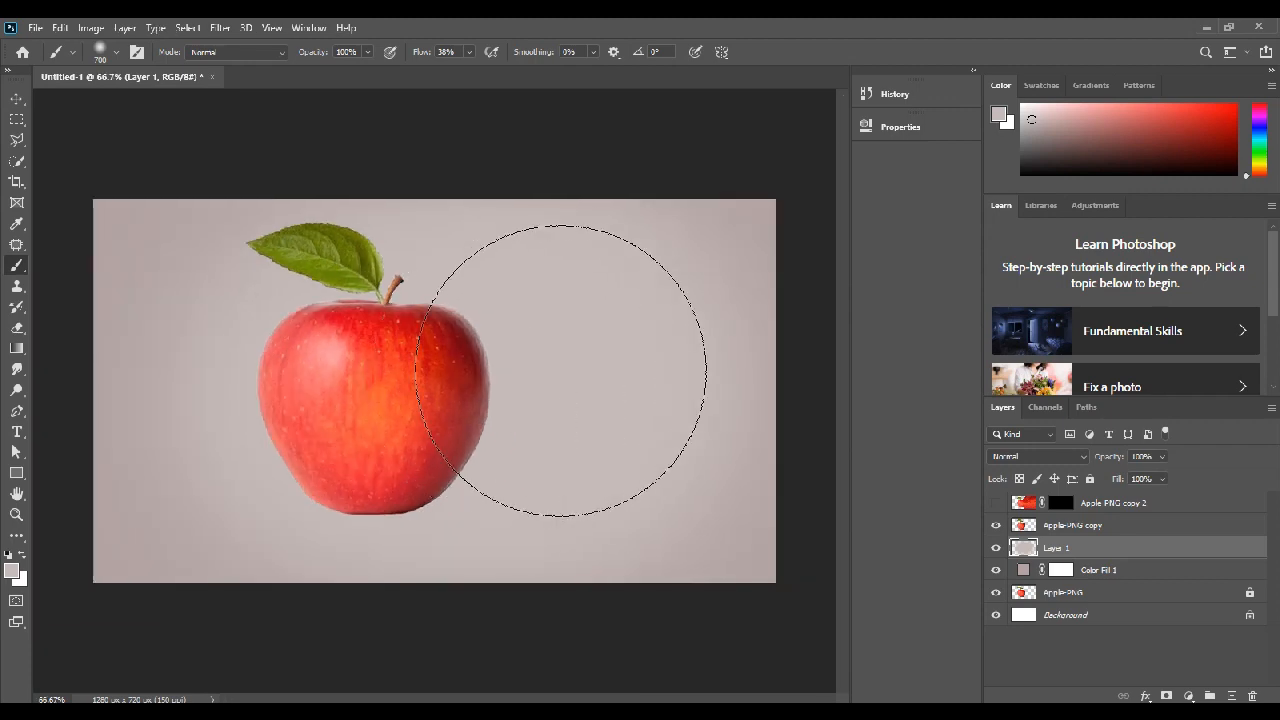
Brighten the background glow behind the apple using a lighter foreground color and 79% brush flow
click(469, 52)
drag(468, 73, 506, 73)
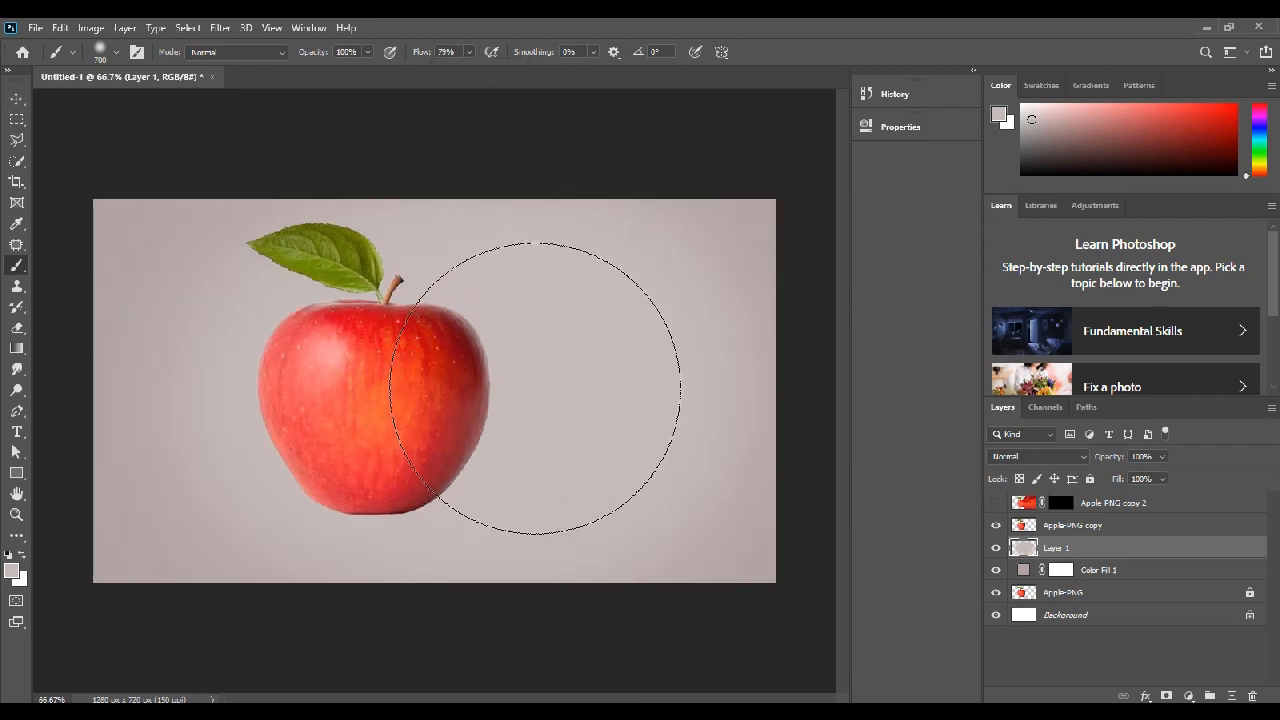
click(11, 570)
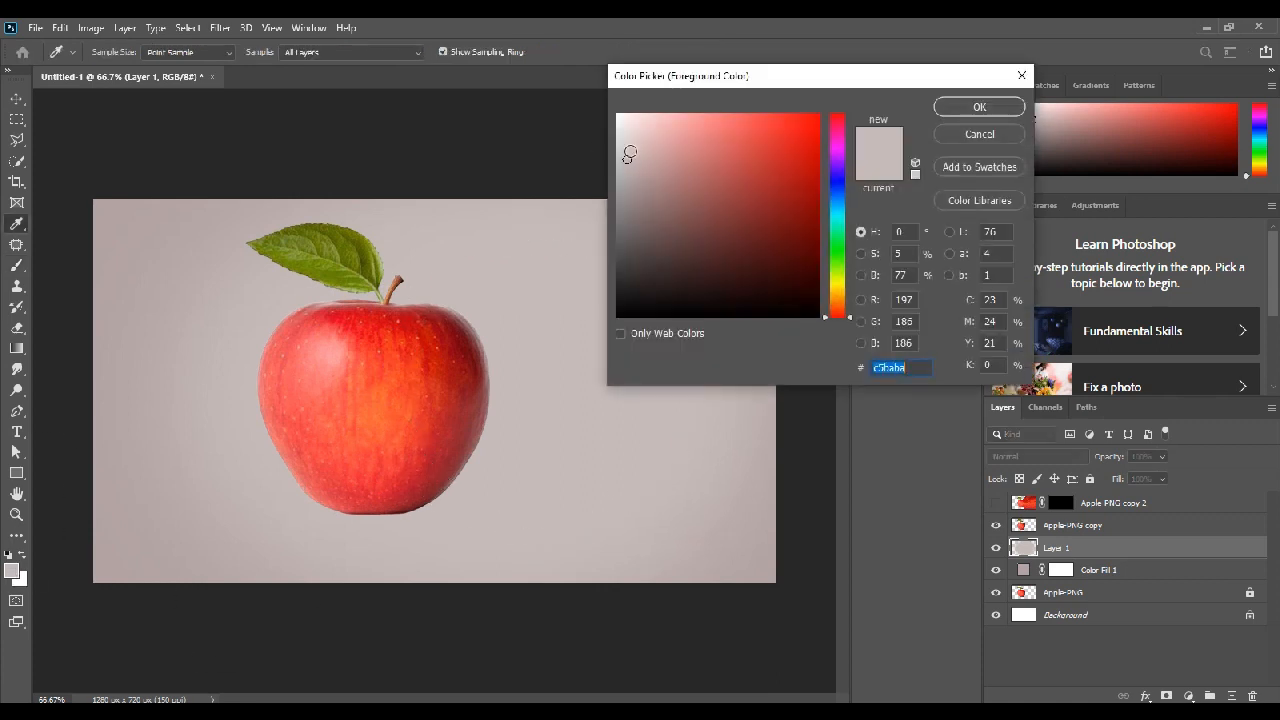
click(979, 107)
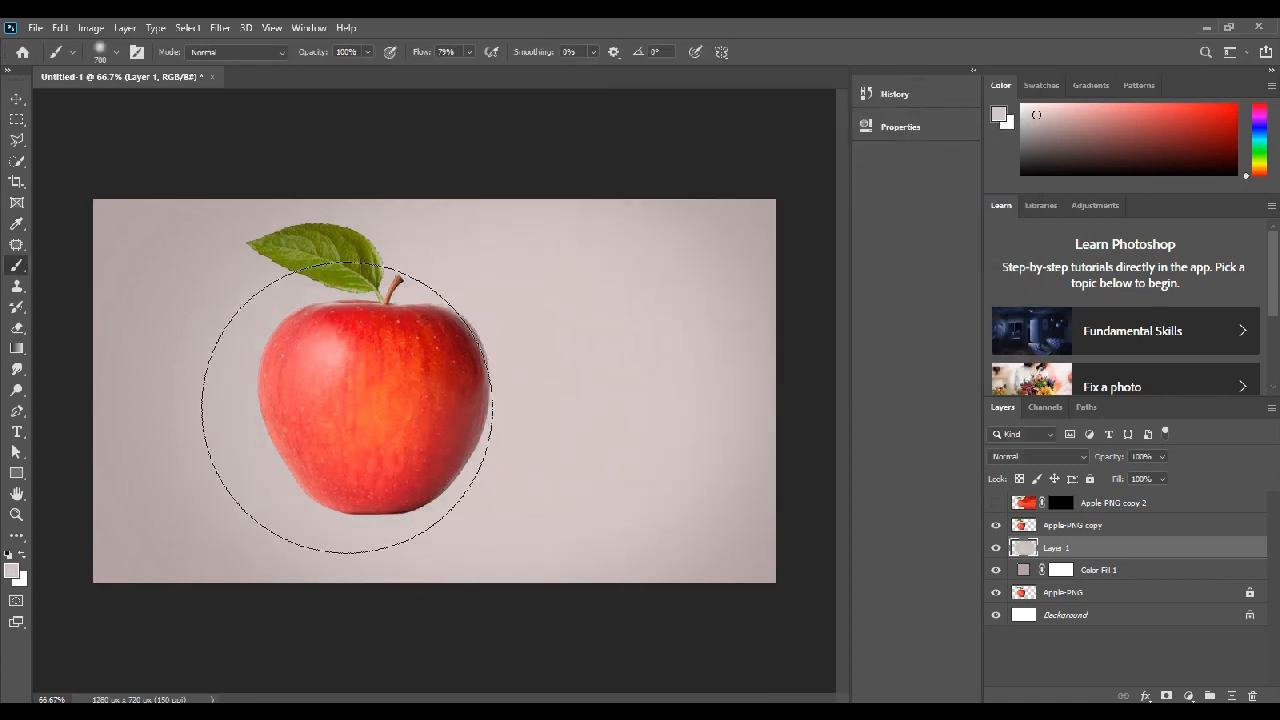
mouse_move(336, 354)
mouse_down()
mouse_move(390, 380)
mouse_move(515, 408)
mouse_move(590, 303)
mouse_move(638, 362)
mouse_move(492, 470)
mouse_move(433, 433)
mouse_move(403, 307)
mouse_move(342, 378)
mouse_up()
click(1174, 646)
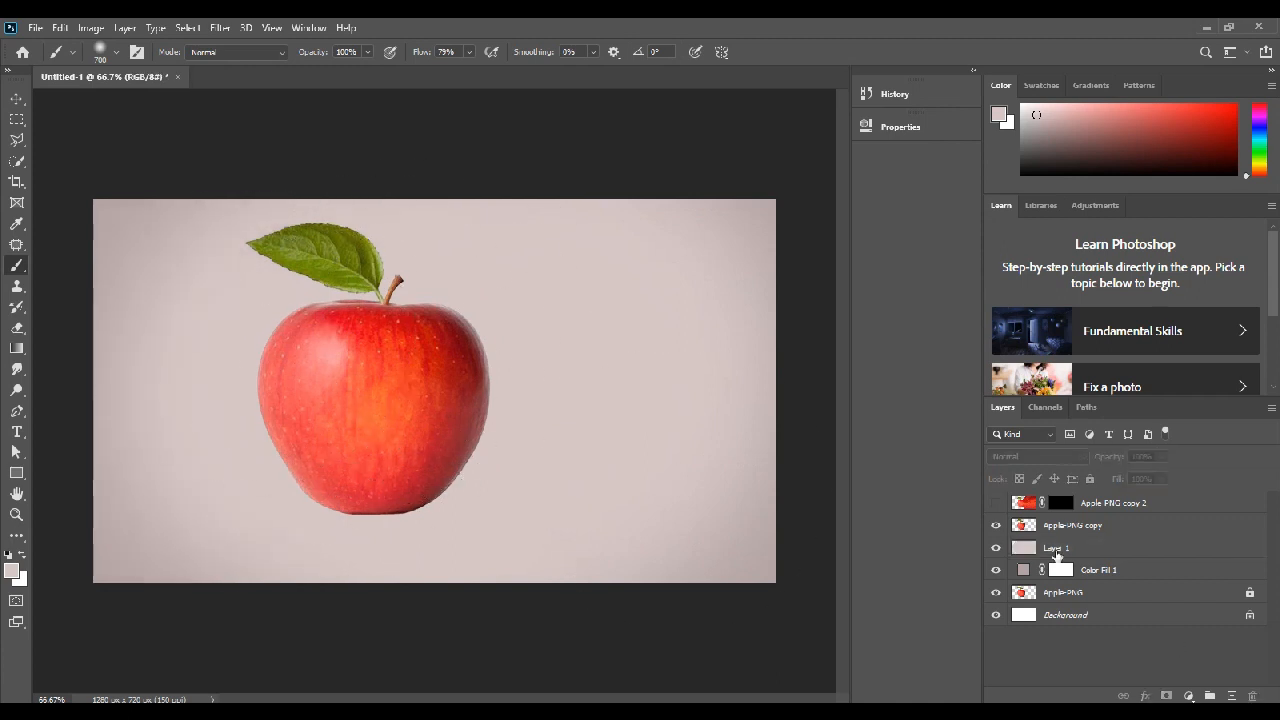
Add a white layer mask to Apple-PNG copy and choose the 175 px splatter brush rotated to 44°
click(1025, 530)
click(1167, 696)
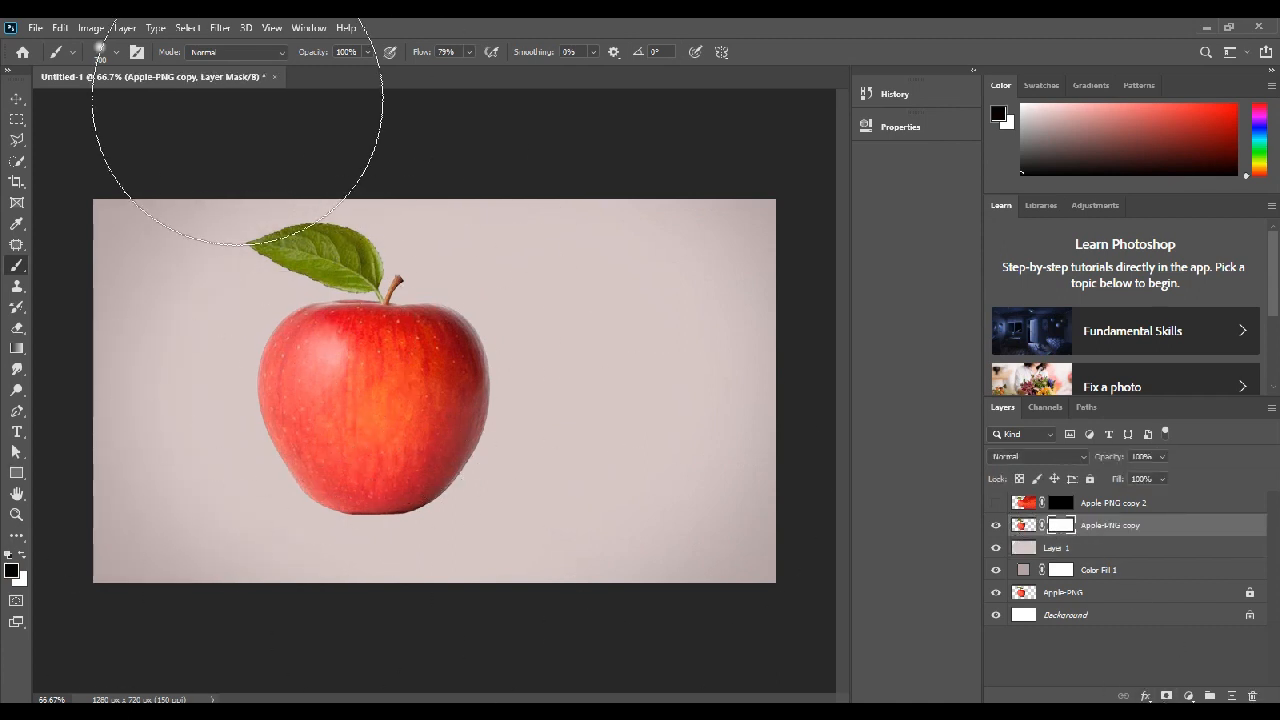
click(118, 53)
click(31, 203)
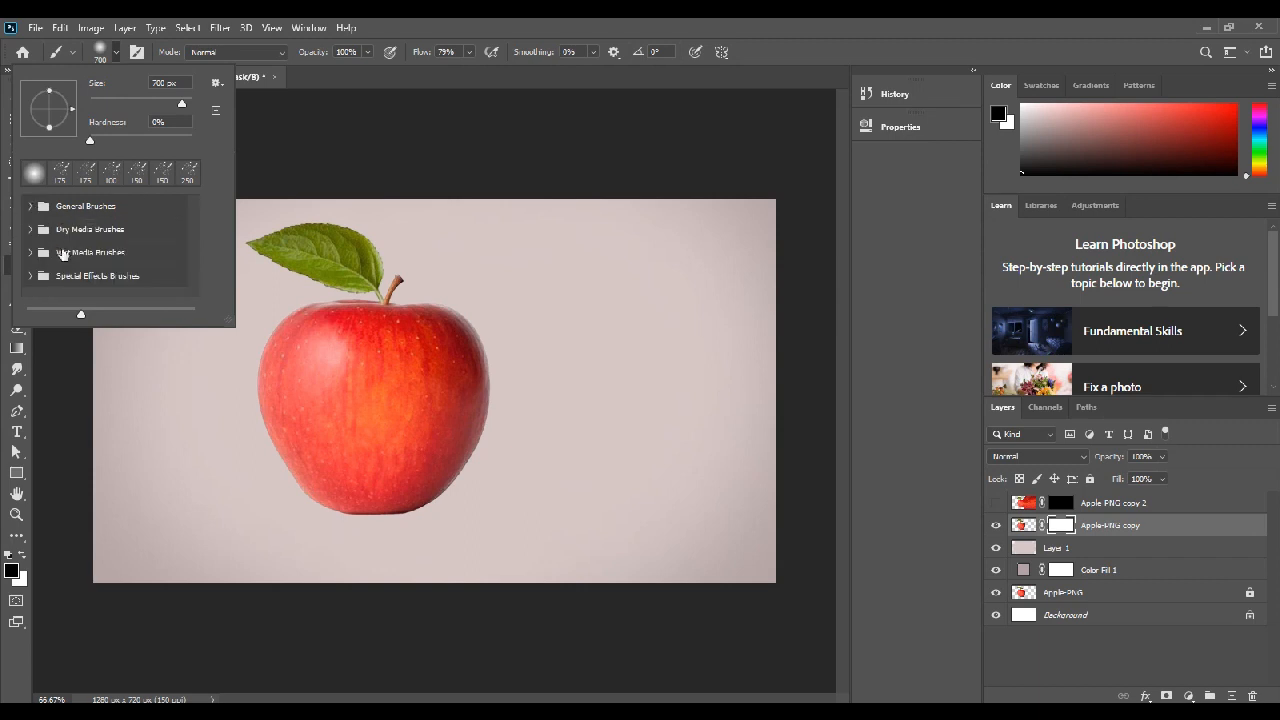
click(100, 272)
scroll(105, 267, down, 1)
click(44, 232)
click(60, 173)
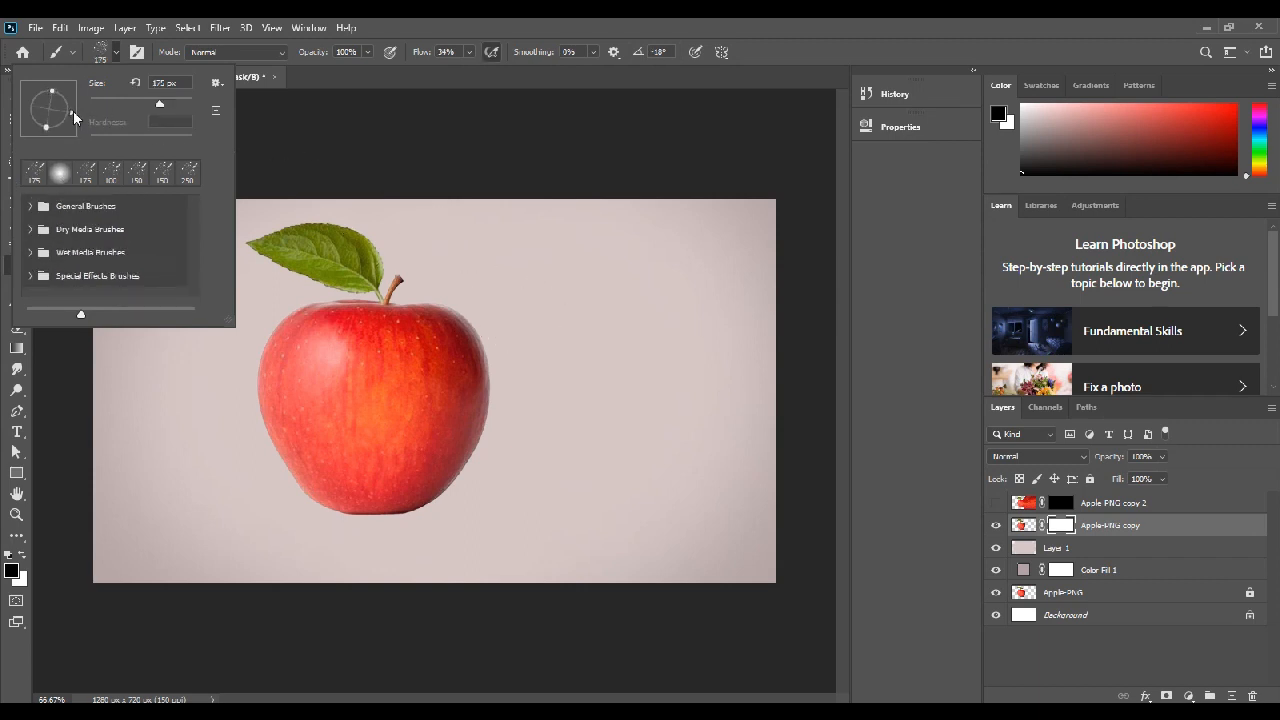
drag(73, 118, 67, 93)
click(116, 53)
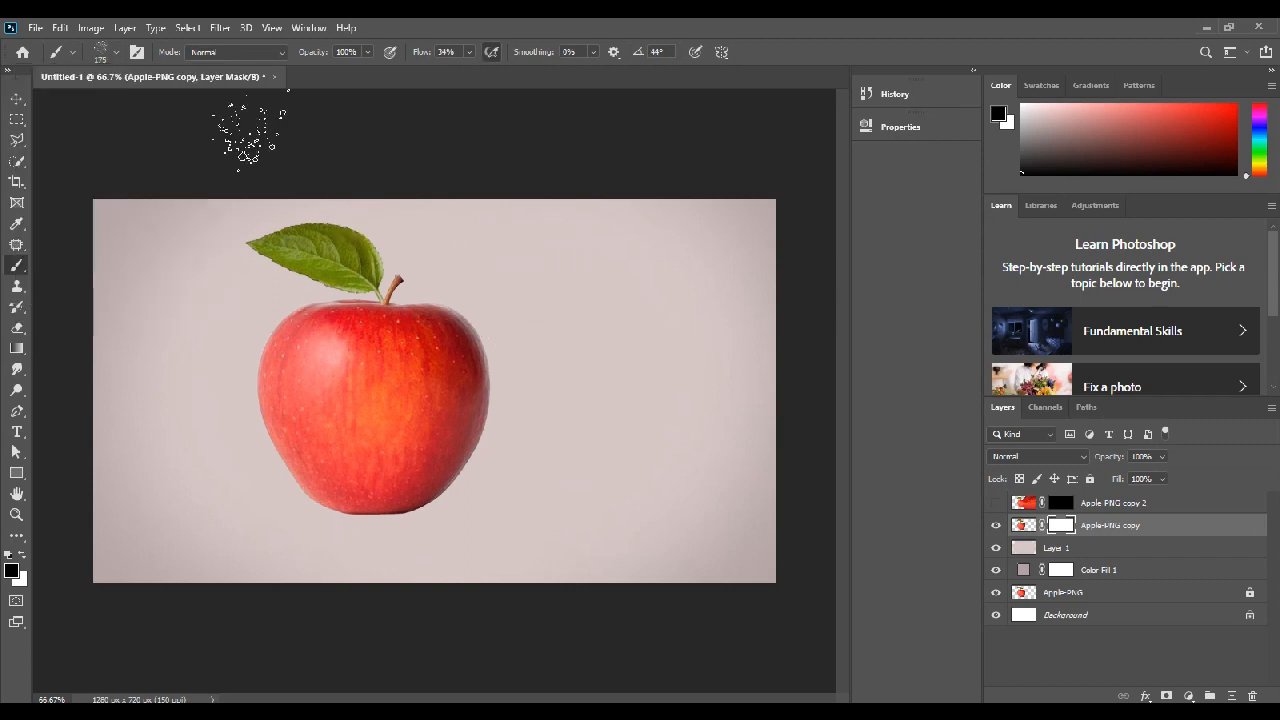
Paint black splatters on the Apple-PNG copy mask to break up the right side of the apple
click(18, 560)
drag(468, 425, 470, 390)
mouse_move(460, 330)
mouse_down()
mouse_move(421, 405)
mouse_move(432, 470)
mouse_up()
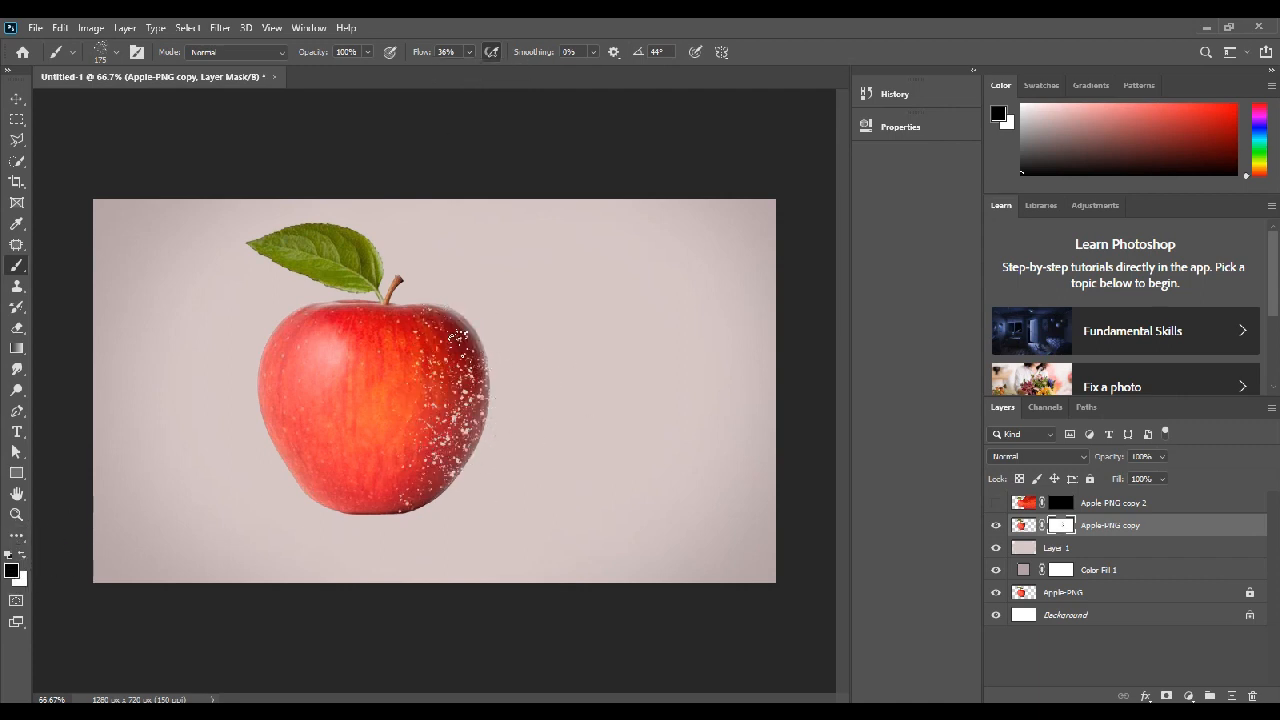
mouse_move(458, 335)
mouse_down()
mouse_move(488, 395)
mouse_move(445, 500)
mouse_move(505, 450)
mouse_move(485, 415)
mouse_move(492, 358)
mouse_move(467, 318)
mouse_move(425, 338)
mouse_move(433, 408)
mouse_move(420, 456)
mouse_up()
Erode the apple's right edge further on the mask with the splatter brush at -120°, sized 125 px and 150 px
key(bracketleft)
key(bracketleft)
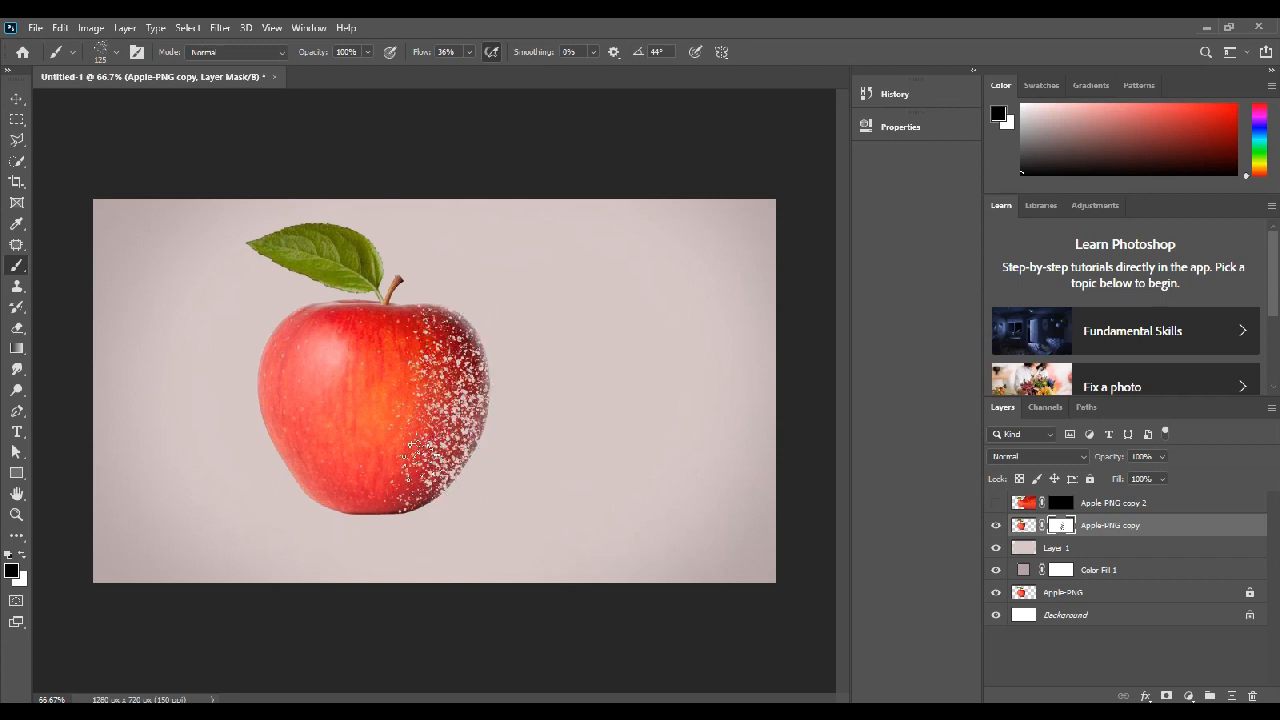
click(116, 52)
click(36, 140)
click(428, 450)
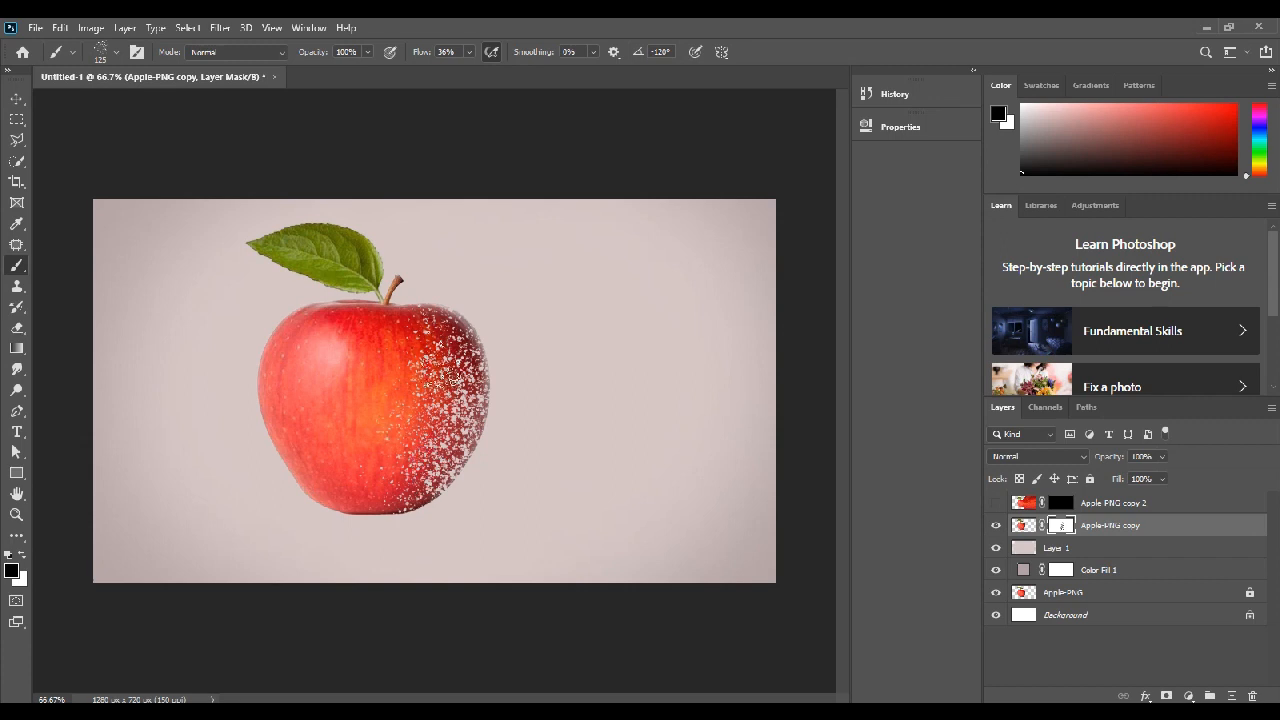
drag(442, 332, 490, 408)
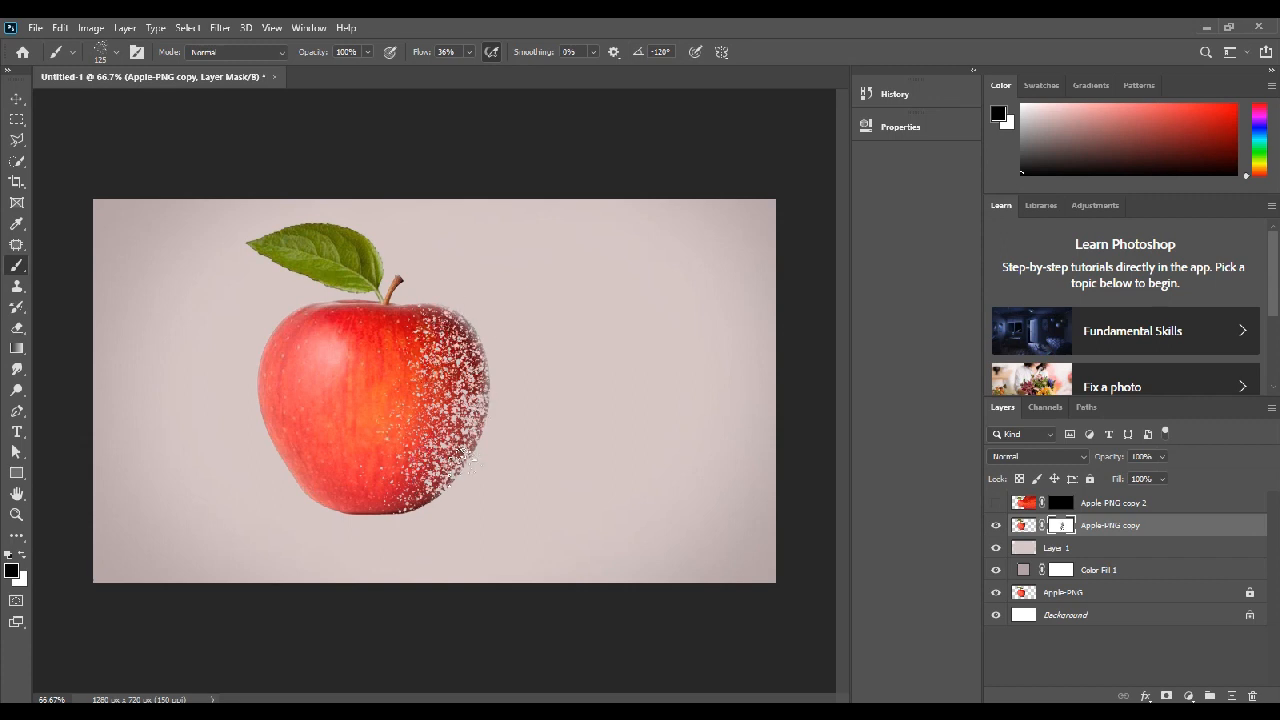
mouse_move(462, 458)
mouse_down()
mouse_move(484, 358)
mouse_move(440, 330)
mouse_move(426, 405)
mouse_move(470, 350)
mouse_move(478, 392)
mouse_move(462, 336)
mouse_up()
key(])
click(462, 334)
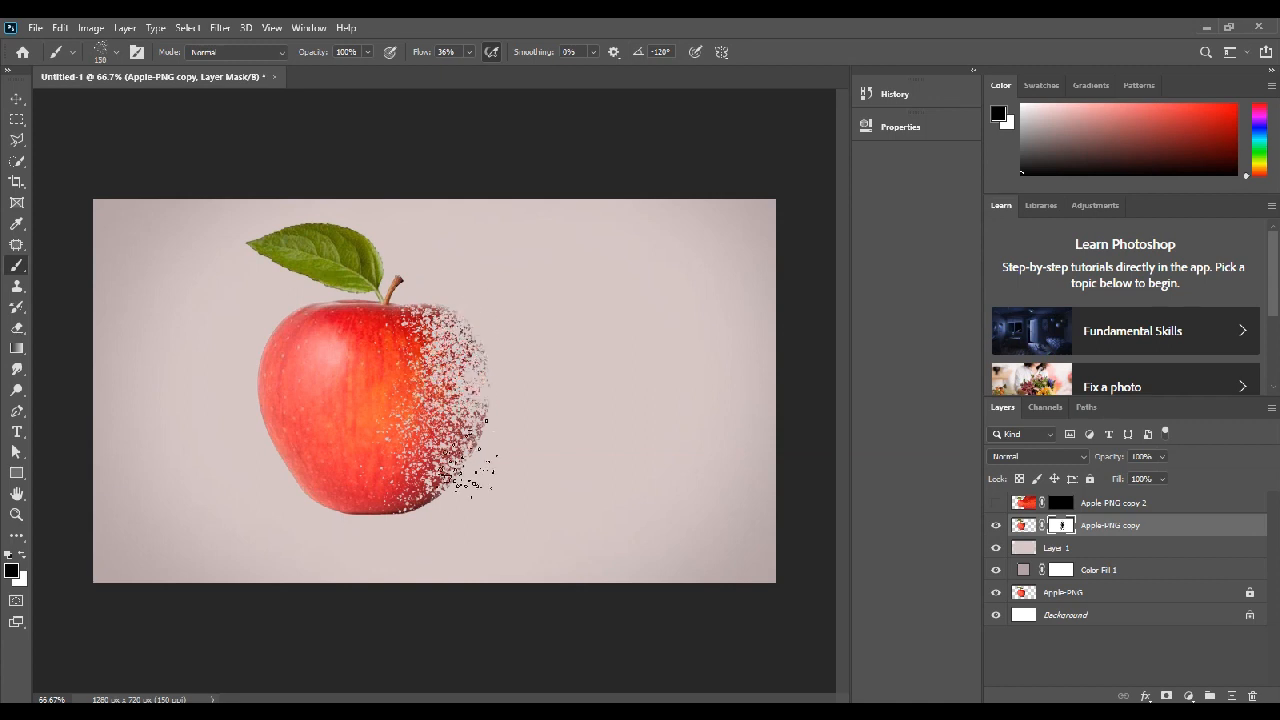
drag(460, 458, 430, 492)
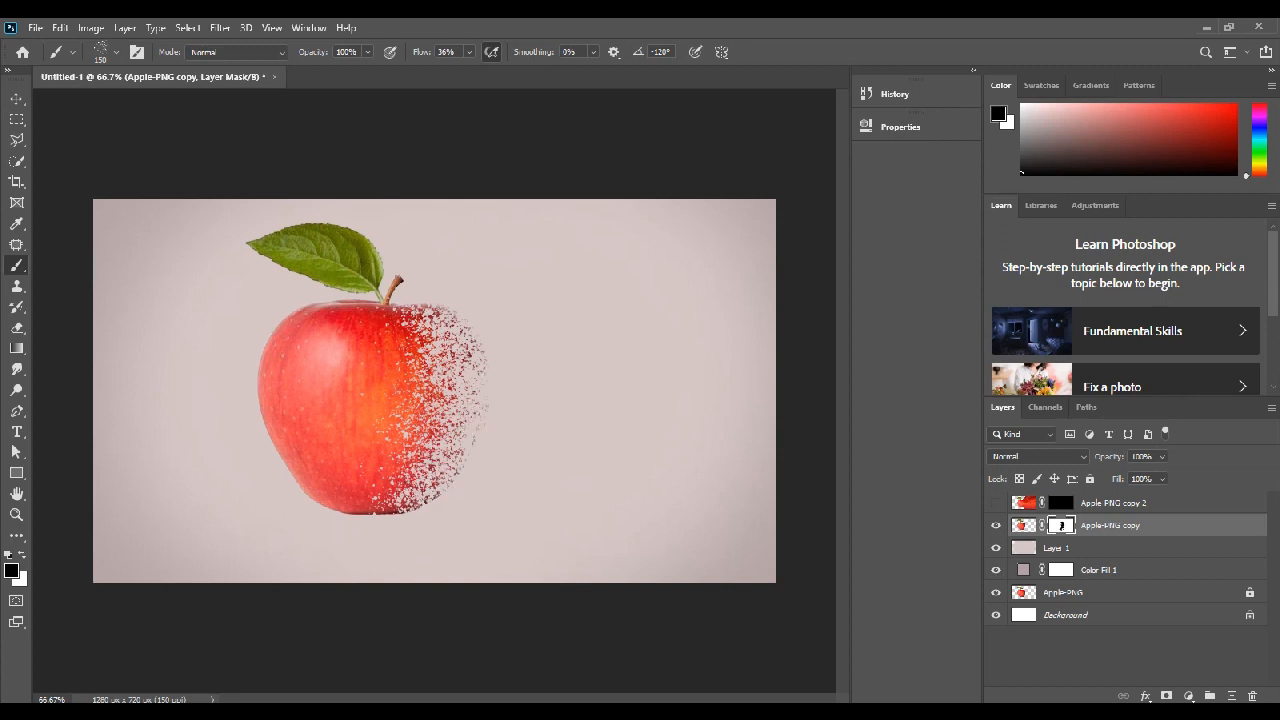
Show Apple-PNG copy 2 and paint white on its mask with a 250 px splatter brush to scatter fragments right of the apple
click(1063, 505)
key(ctrl+comma)
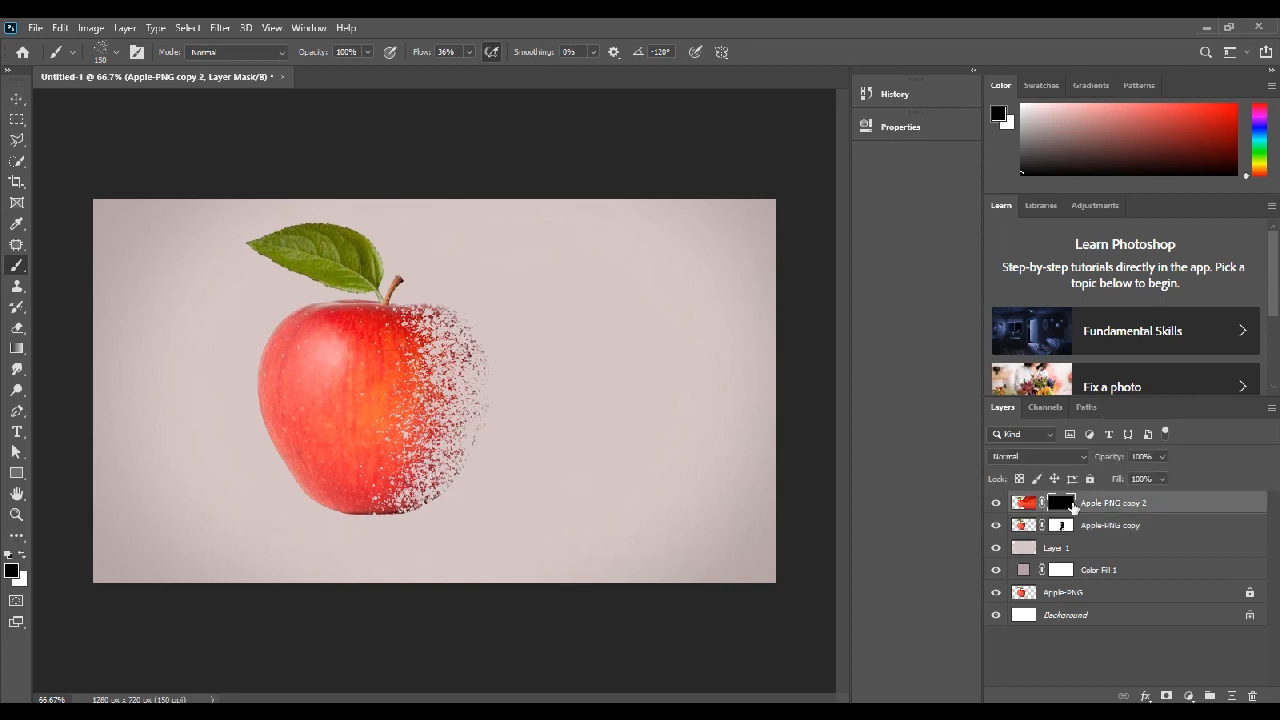
key(x)
key(x)
key(x)
key(bracketright)
key(bracketright)
key(bracketright)
mouse_move(535, 355)
mouse_down()
mouse_move(528, 343)
mouse_move(545, 360)
mouse_move(512, 415)
mouse_move(612, 345)
mouse_up()
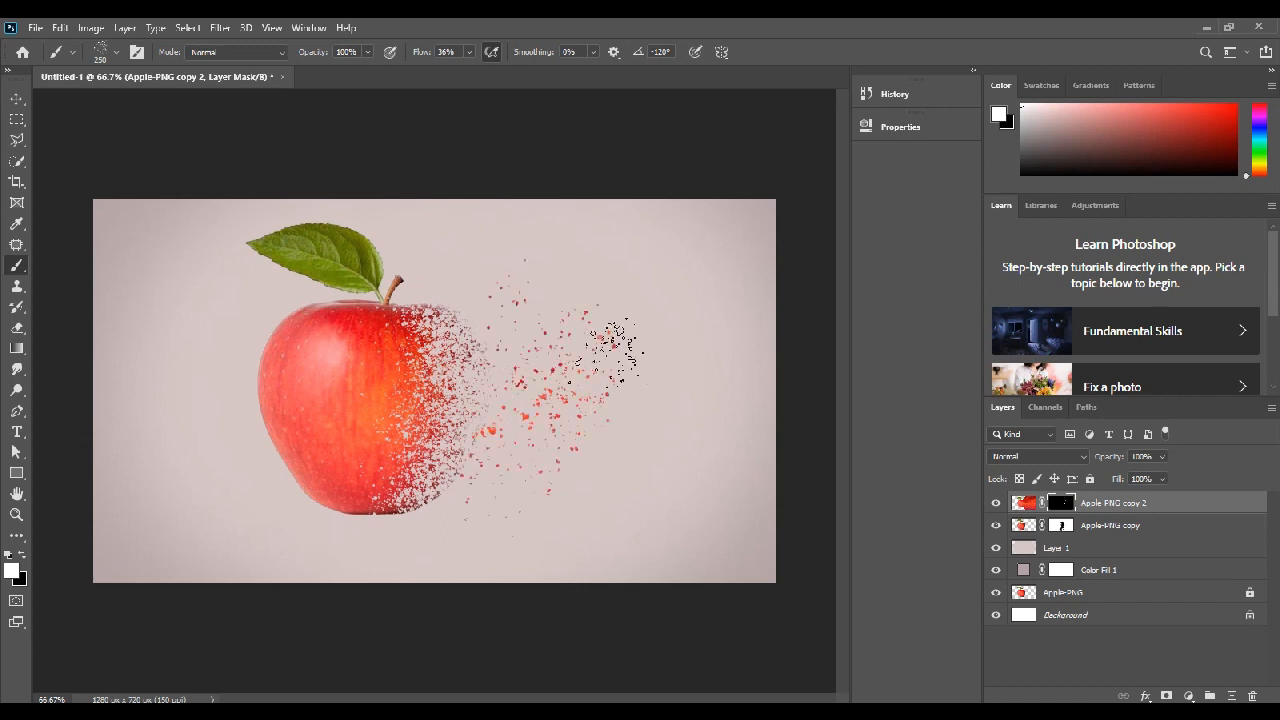
mouse_move(608, 450)
mouse_down()
mouse_move(654, 321)
mouse_move(588, 270)
mouse_move(452, 380)
mouse_move(457, 403)
mouse_move(487, 293)
mouse_move(542, 518)
mouse_move(597, 528)
mouse_move(500, 483)
mouse_move(557, 381)
mouse_up()
Rotate the splatter brush to 150°, size it to 250 px and dab more fragments toward the canvas's right side
click(118, 52)
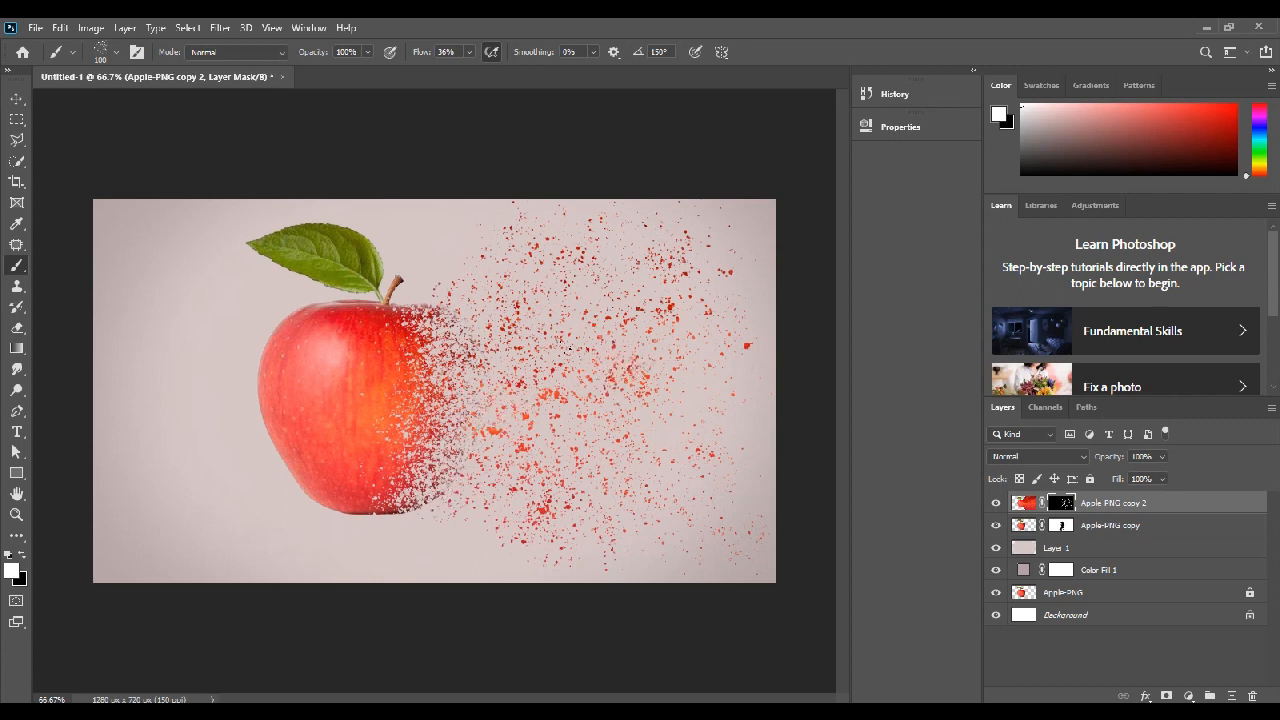
key(bracketright)
key(bracketright)
key(bracketright)
key(bracketright)
key(bracketright)
key(bracketright)
click(596, 350)
click(608, 445)
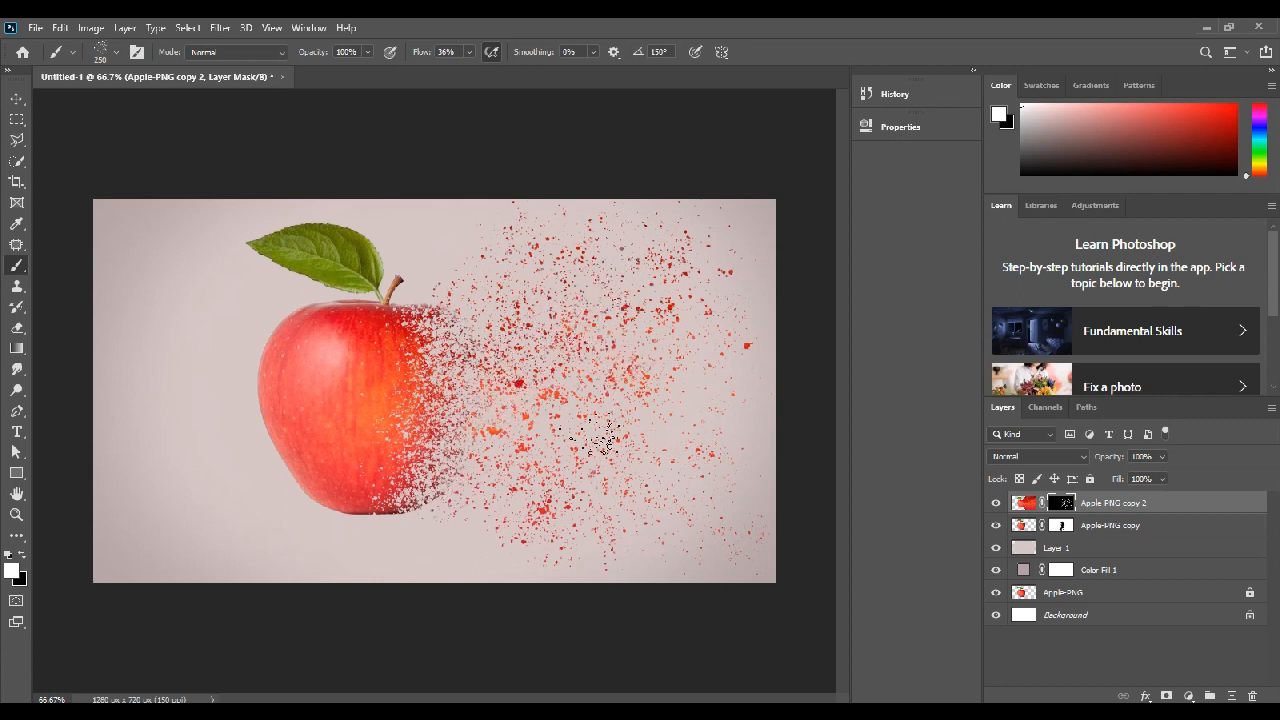
click(682, 372)
click(750, 325)
click(688, 222)
click(705, 228)
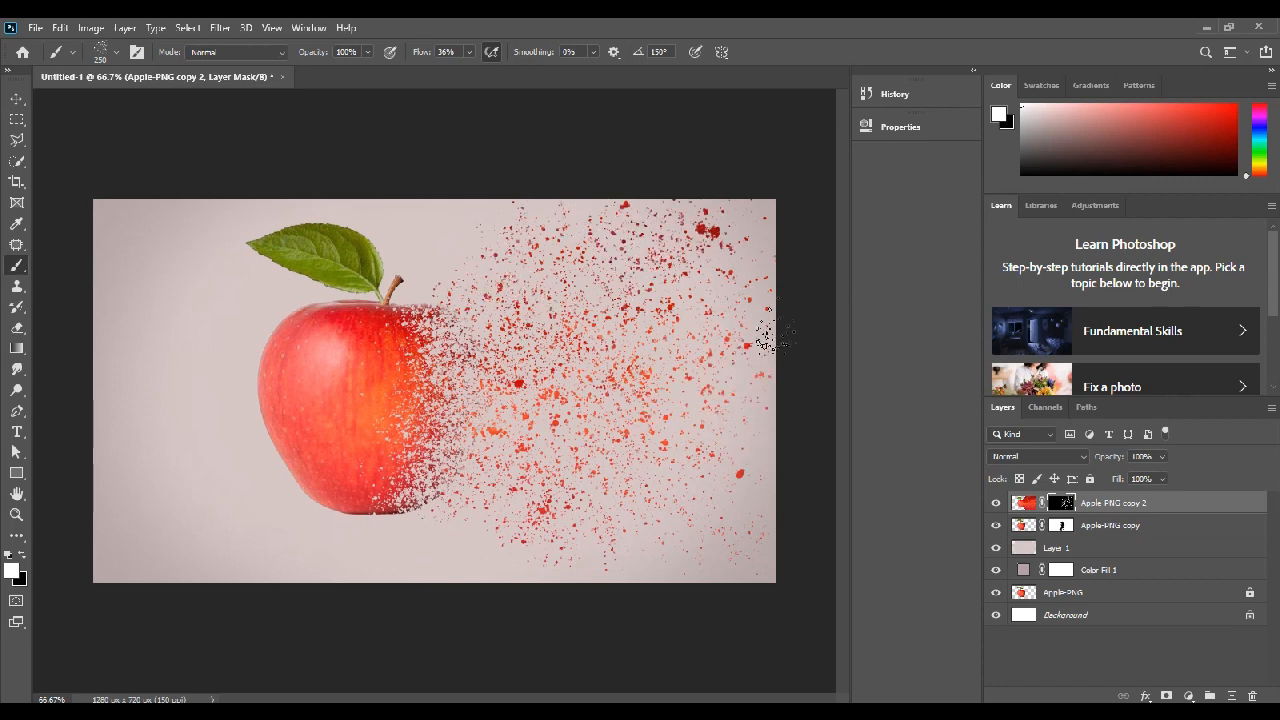
Dab further fragments on the Apple-PNG copy 2 mask across the lower and upper middle of the scatter area
click(627, 520)
click(517, 520)
click(580, 263)
click(467, 263)
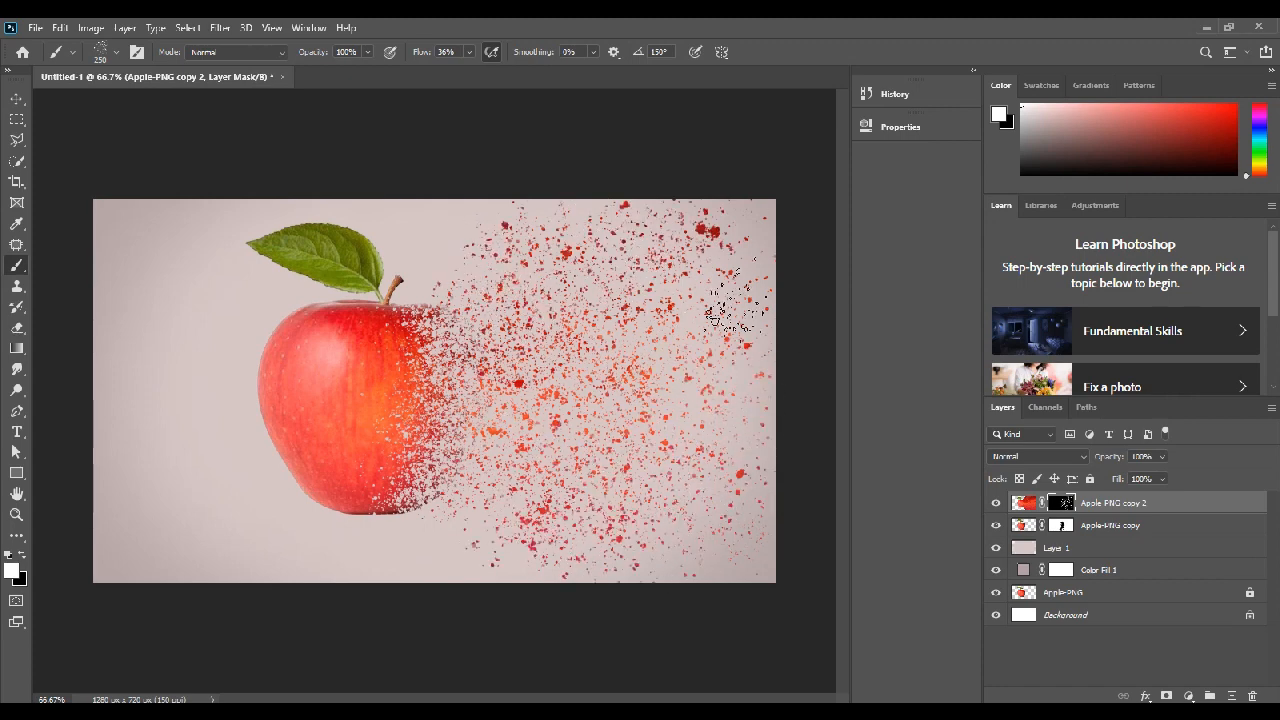
Rotate the splatter brush to 25°, reduce it to 100 px and fill the scatter area with denser small fragments
click(116, 52)
click(68, 99)
key(Return)
key(bracketleft)
key(bracketleft)
key(bracketleft)
key(bracketleft)
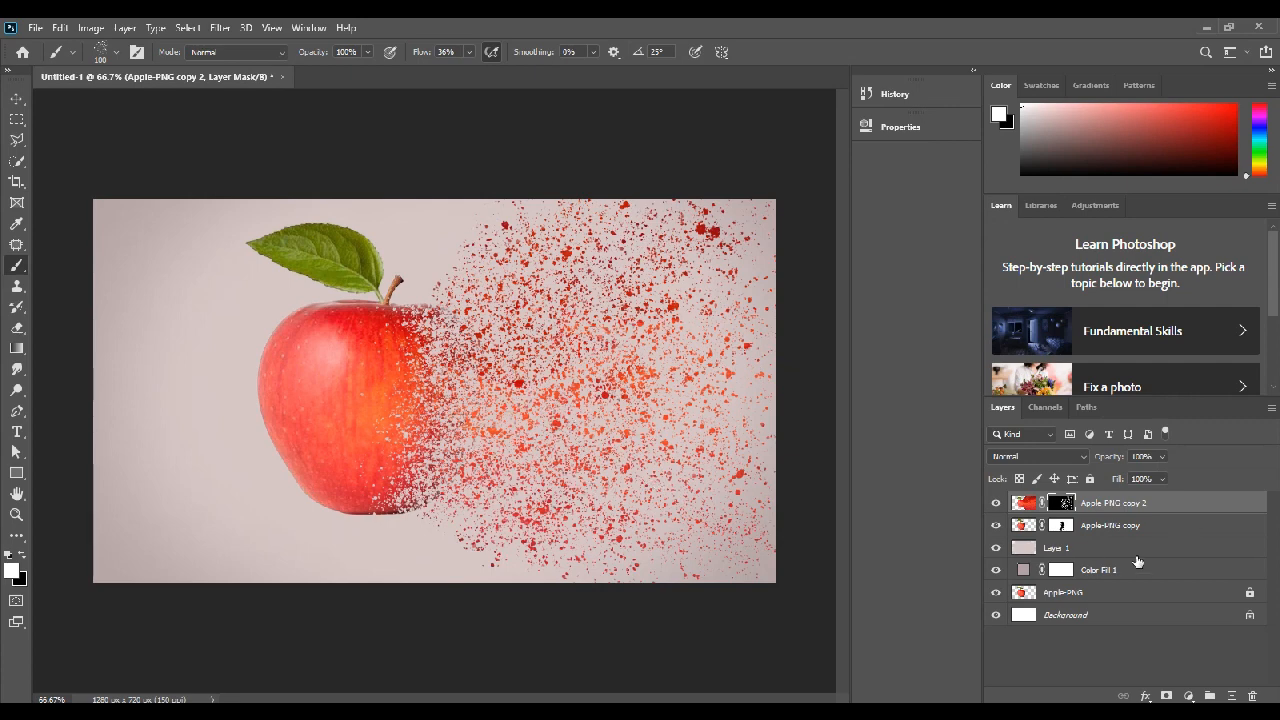
Select the leaf together with its thin green stalk on the Apple-PNG copy layer, using the Quick Selection tool
click(1063, 653)
click(1032, 530)
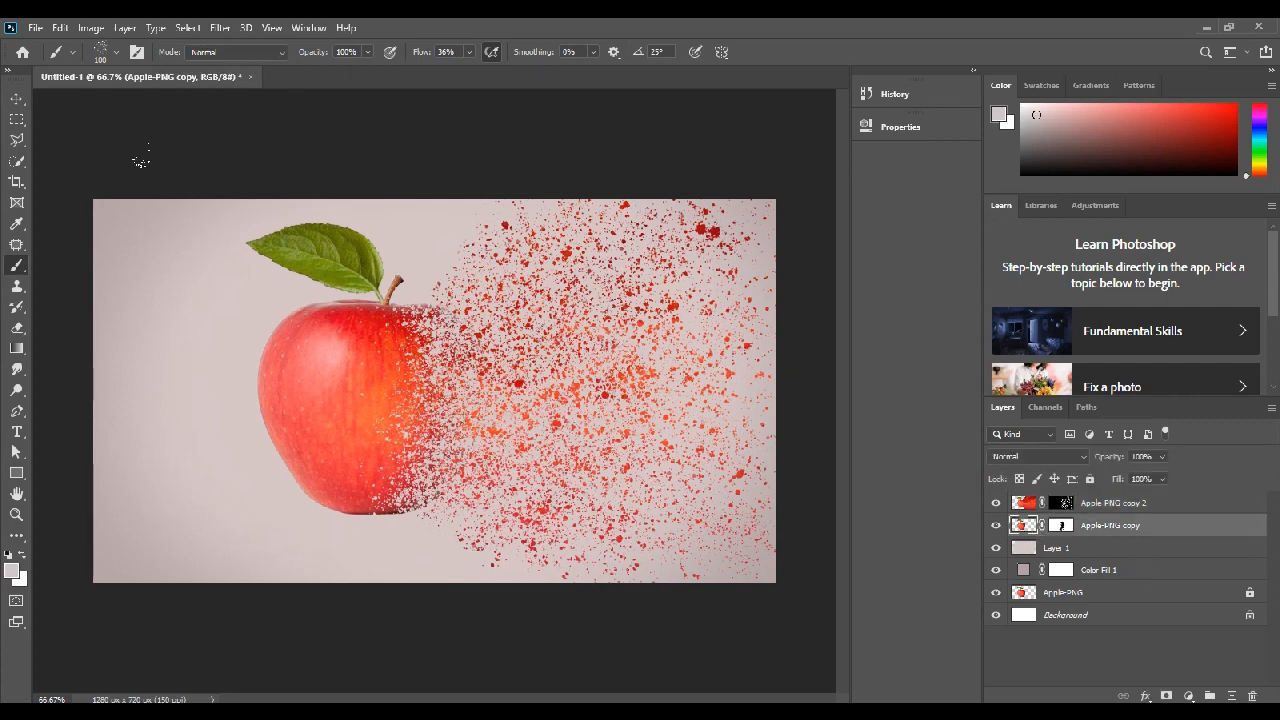
key(w)
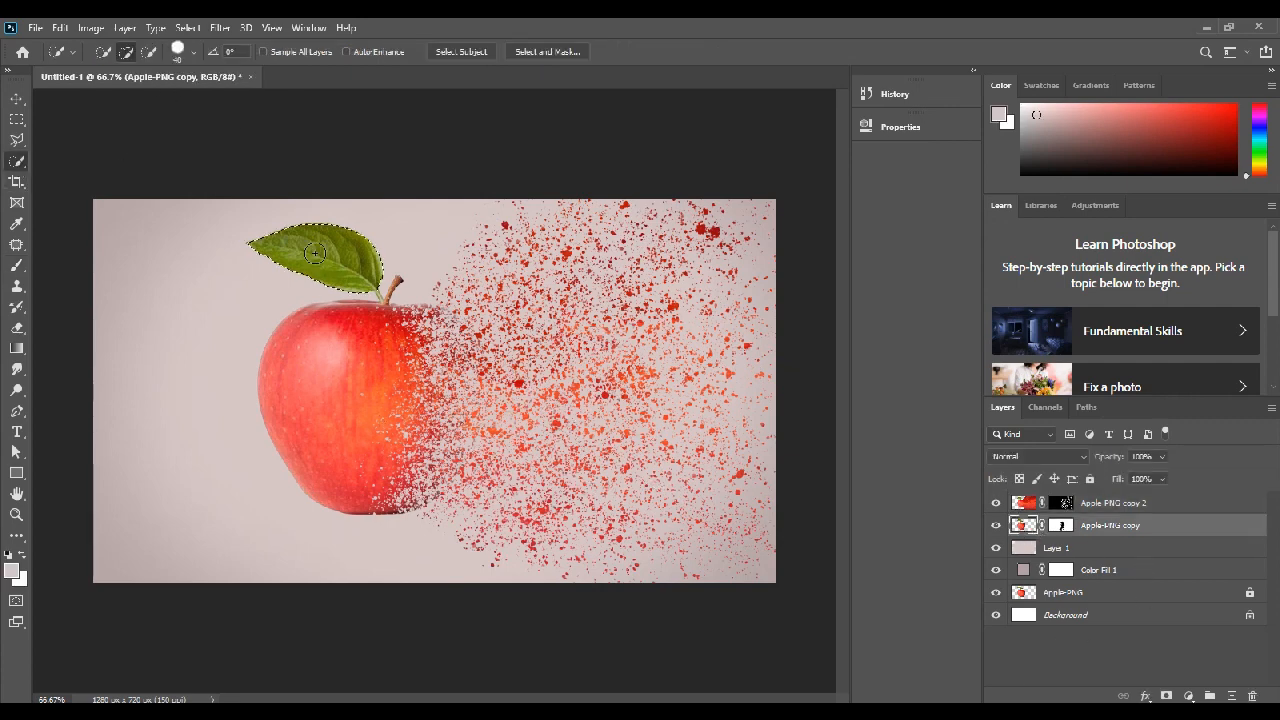
scroll(393, 368, up, 10)
drag(390, 300, 515, 580)
key(bracketleft)
key(bracketleft)
key(bracketleft)
key(bracketleft)
key(bracketleft)
key(bracketleft)
key(bracketleft)
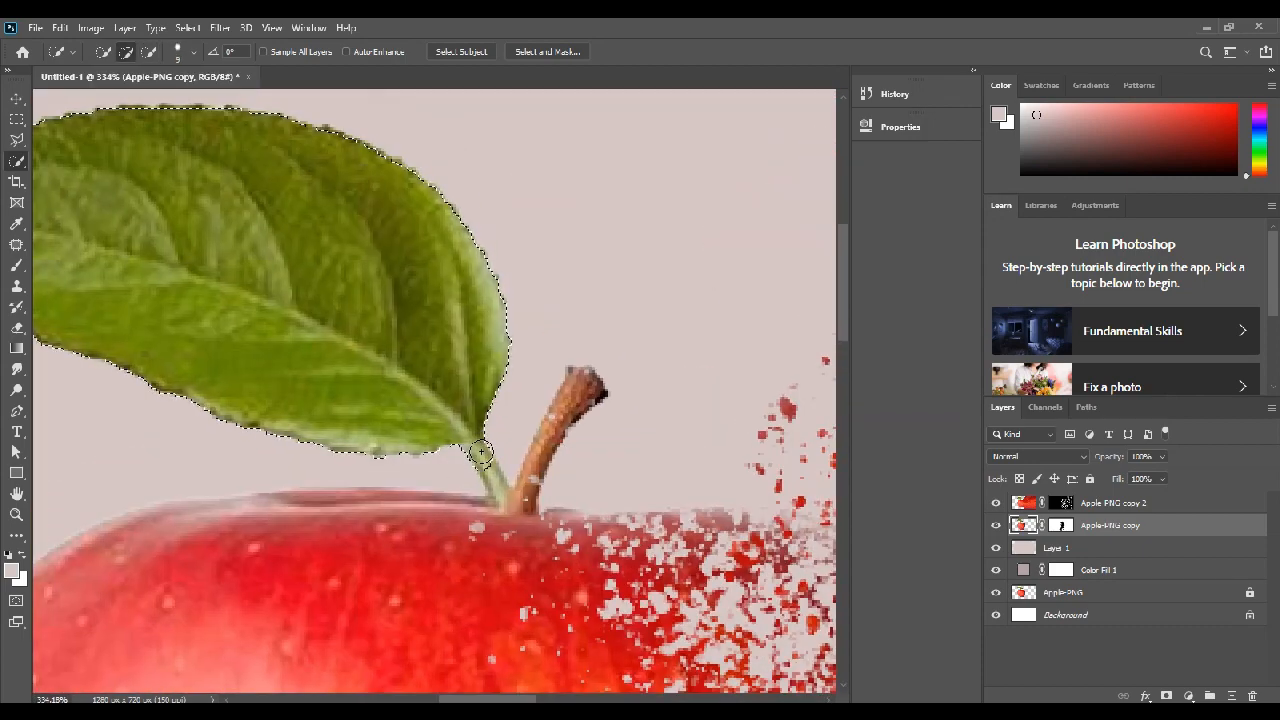
scroll(533, 435, down, 5)
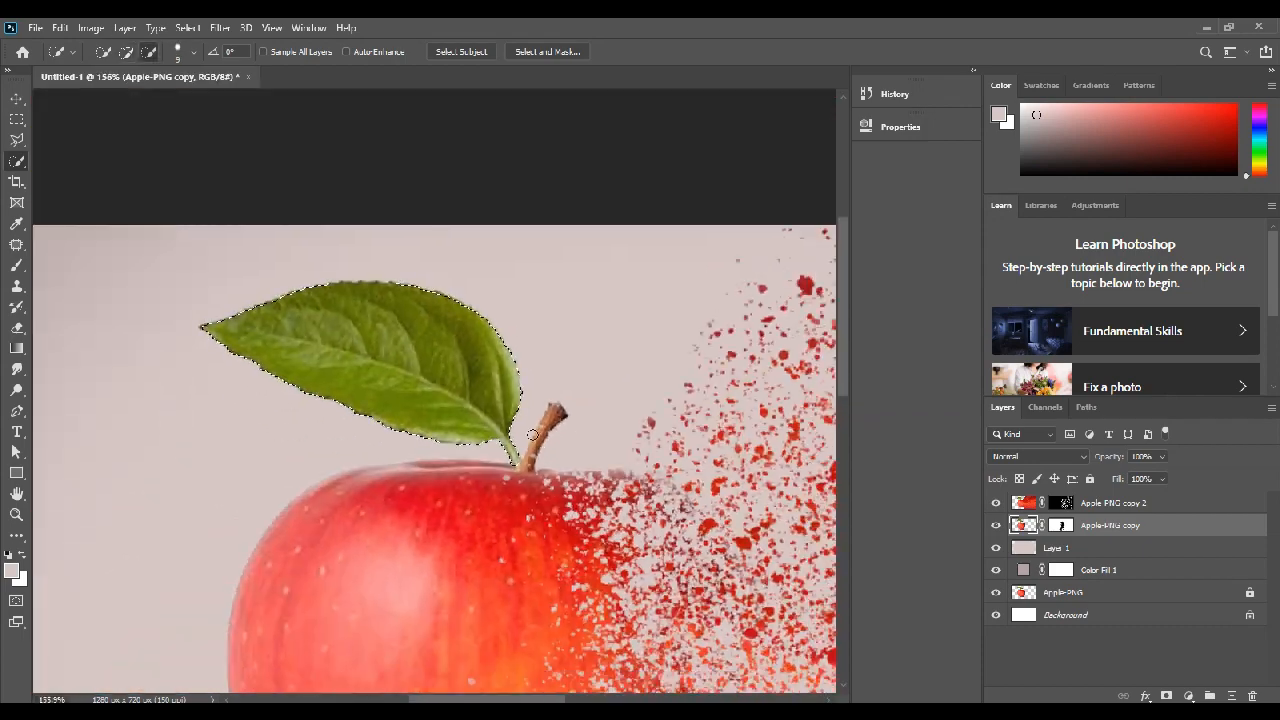
scroll(533, 435, down, 1)
Add a Hue/Saturation adjustment limited to the leaf, shifting its hue toward deeper green with saturation at -15
click(1166, 696)
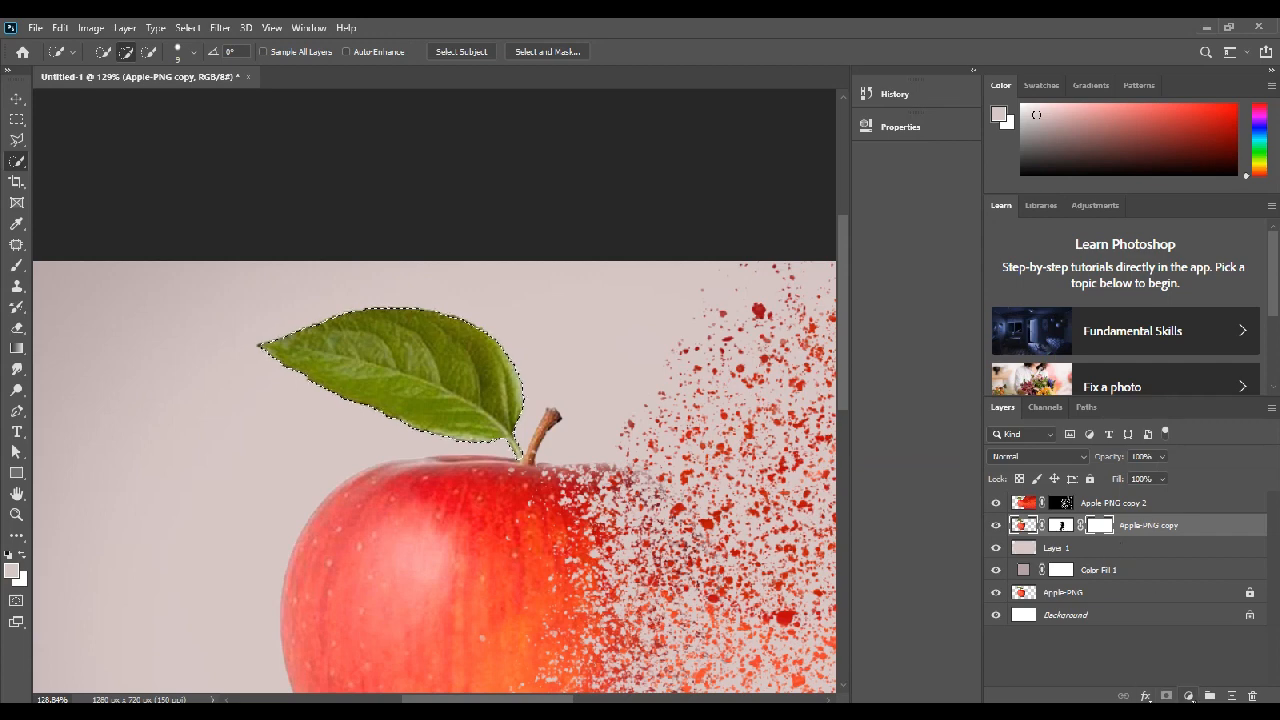
click(1189, 696)
click(1200, 556)
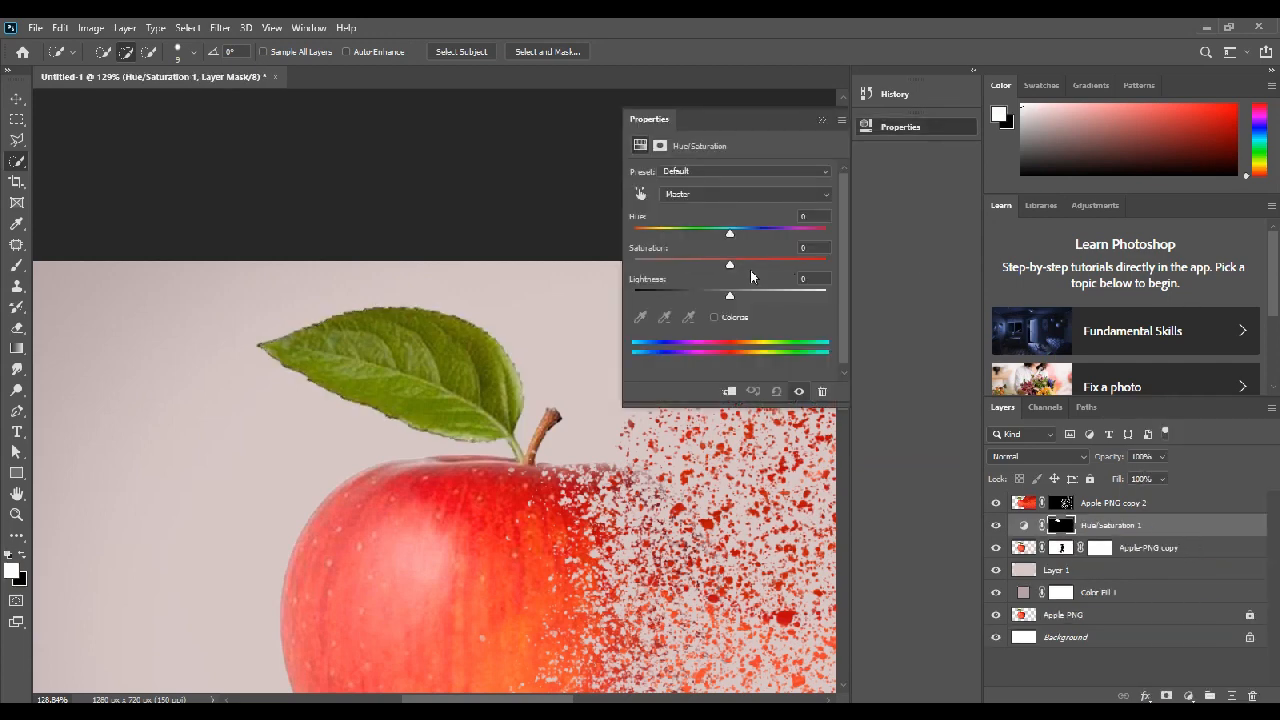
drag(729, 232, 763, 236)
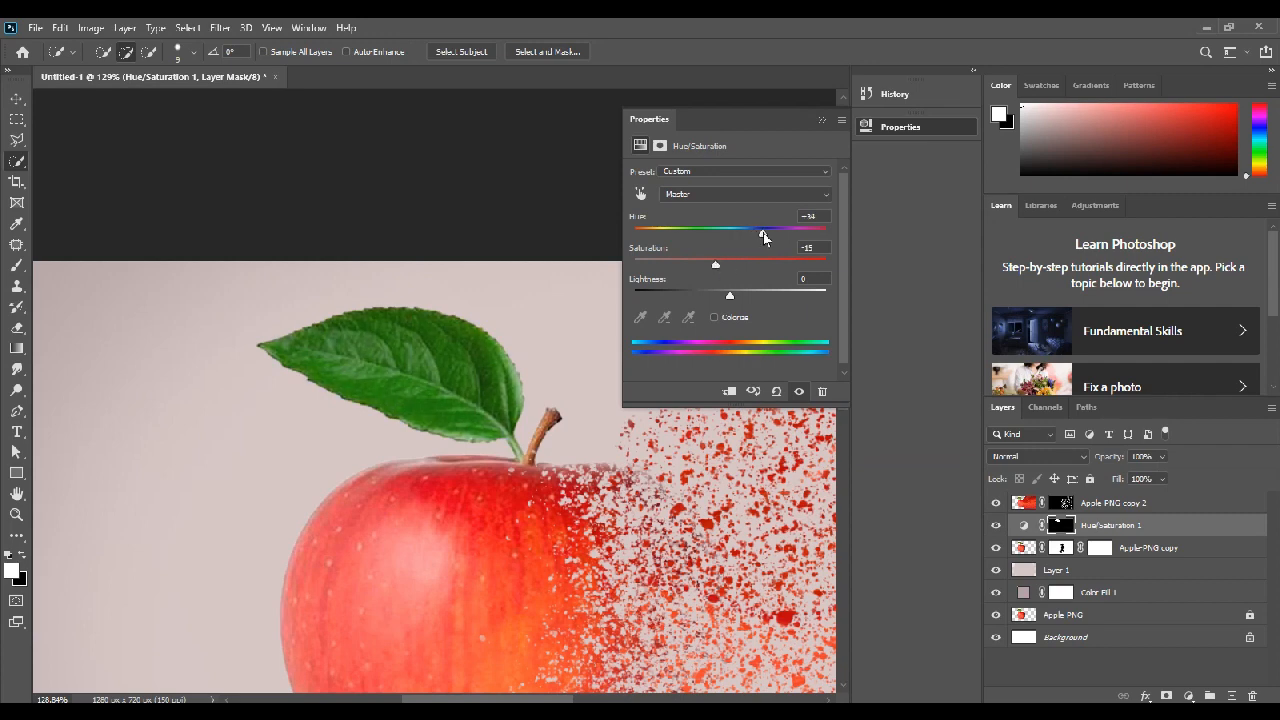
Create a new empty layer and place it directly beneath the Apple-PNG copy layer
key(ctrl+0)
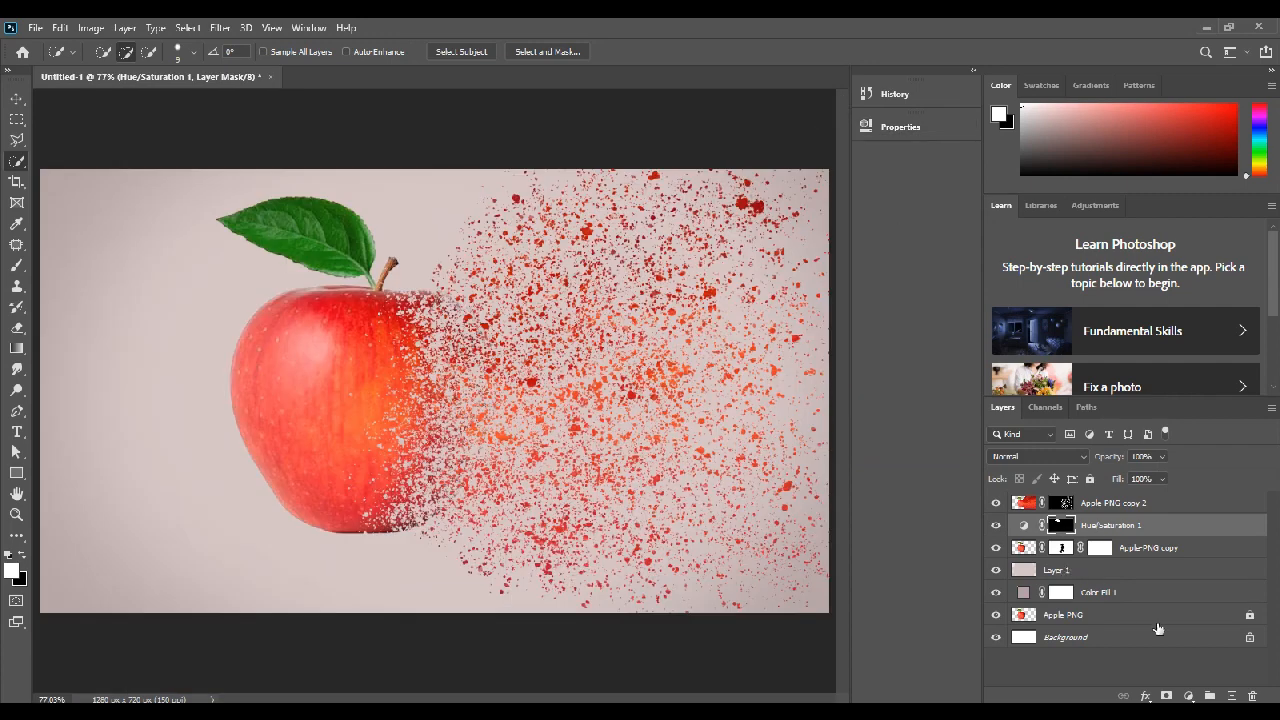
click(1231, 696)
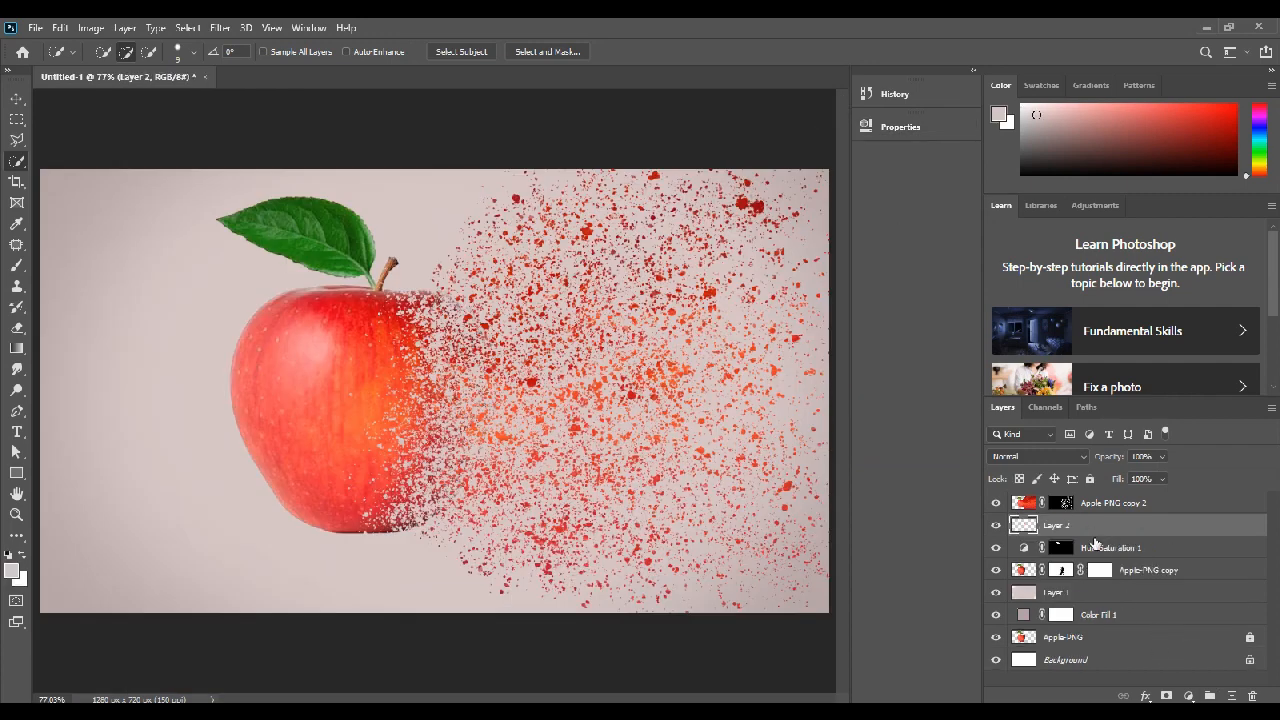
drag(1095, 543, 1065, 577)
Set up a Soft Round brush at 300 px with 72% flow
click(16, 265)
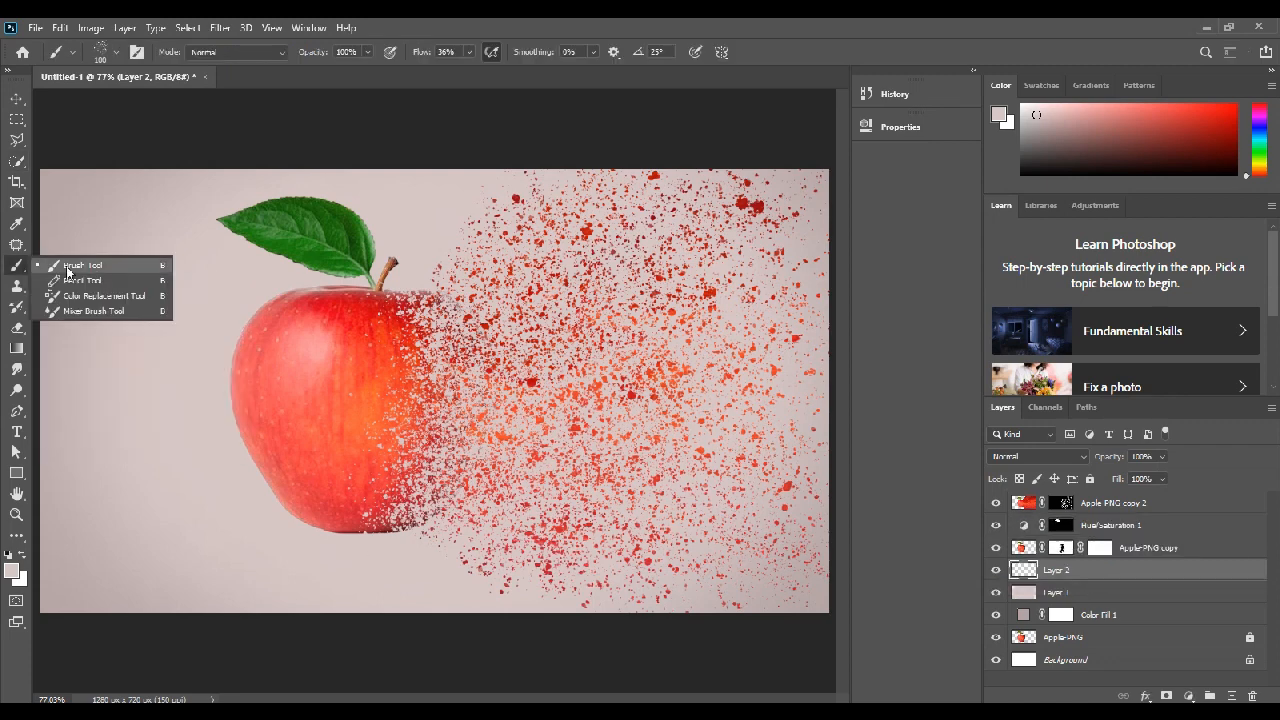
click(80, 263)
click(74, 52)
click(115, 50)
click(33, 208)
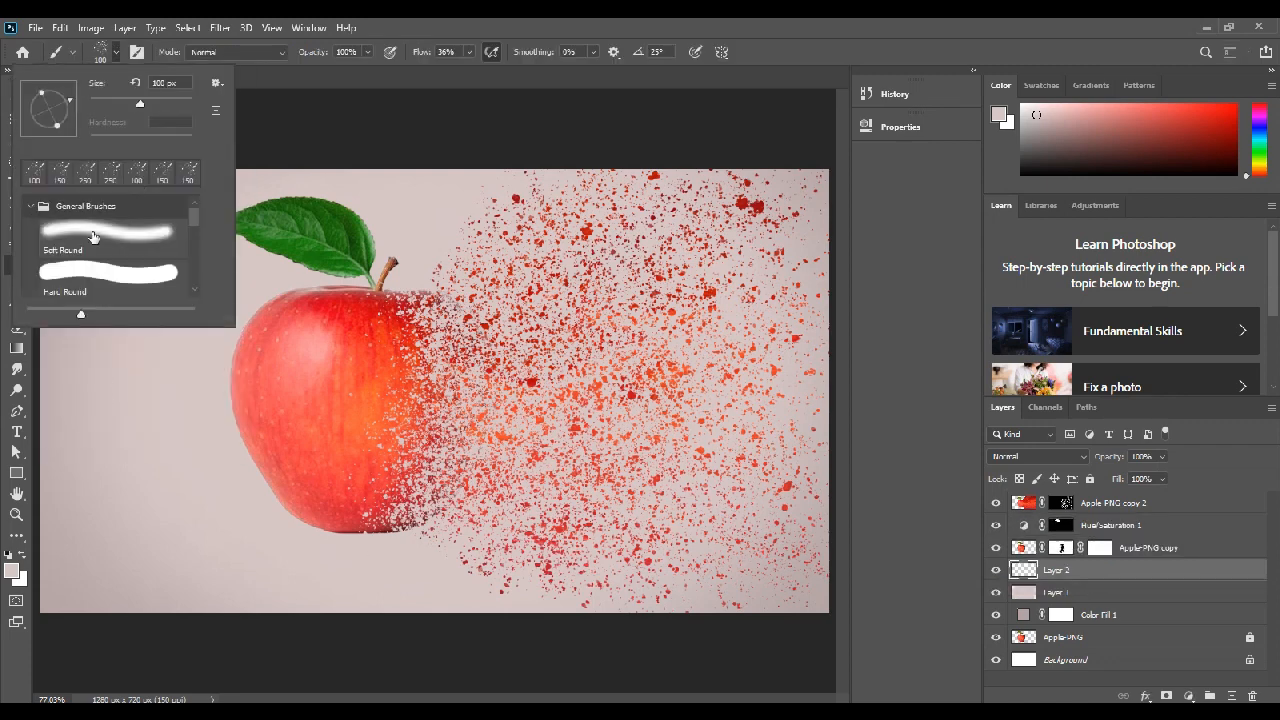
click(130, 225)
click(112, 52)
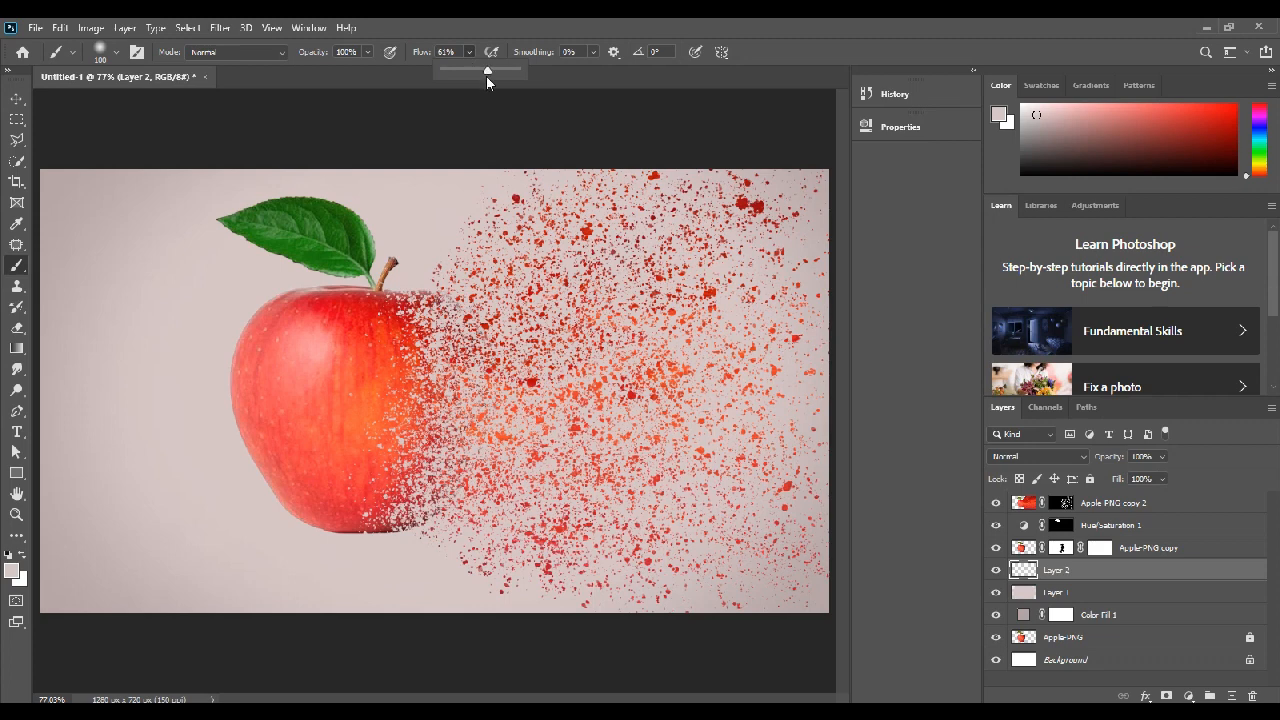
click(469, 52)
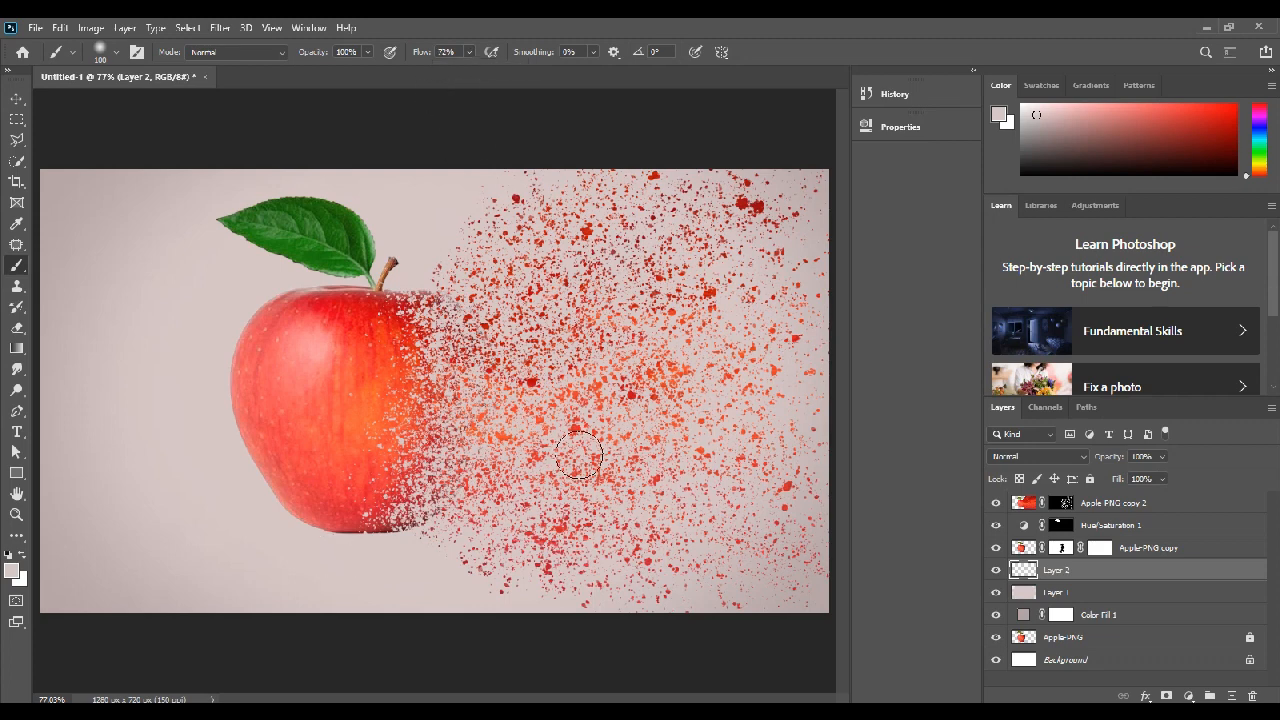
key(bracketright)
key(bracketright)
key(bracketright)
key(bracketright)
key(bracketright)
key(bracketright)
Sample a red from the apple's upper edge as the foreground color and dab a soft spot beside its lower left
click(12, 570)
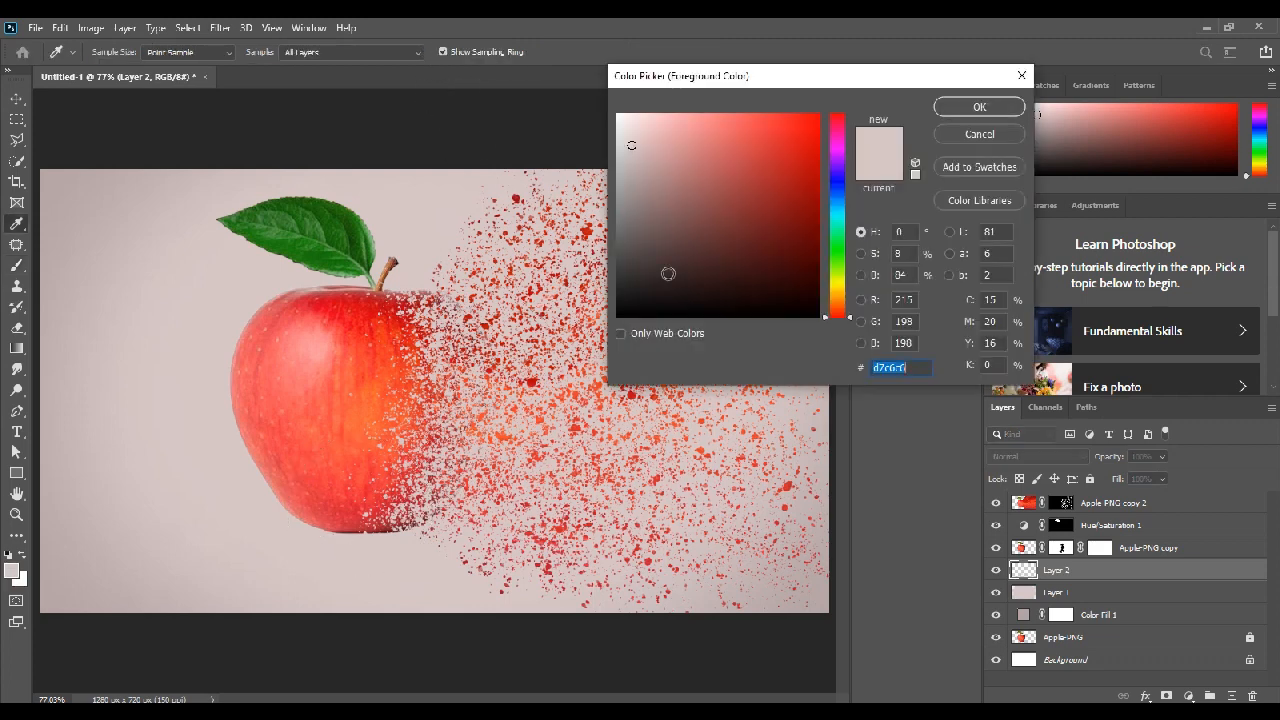
click(323, 297)
click(359, 295)
click(984, 110)
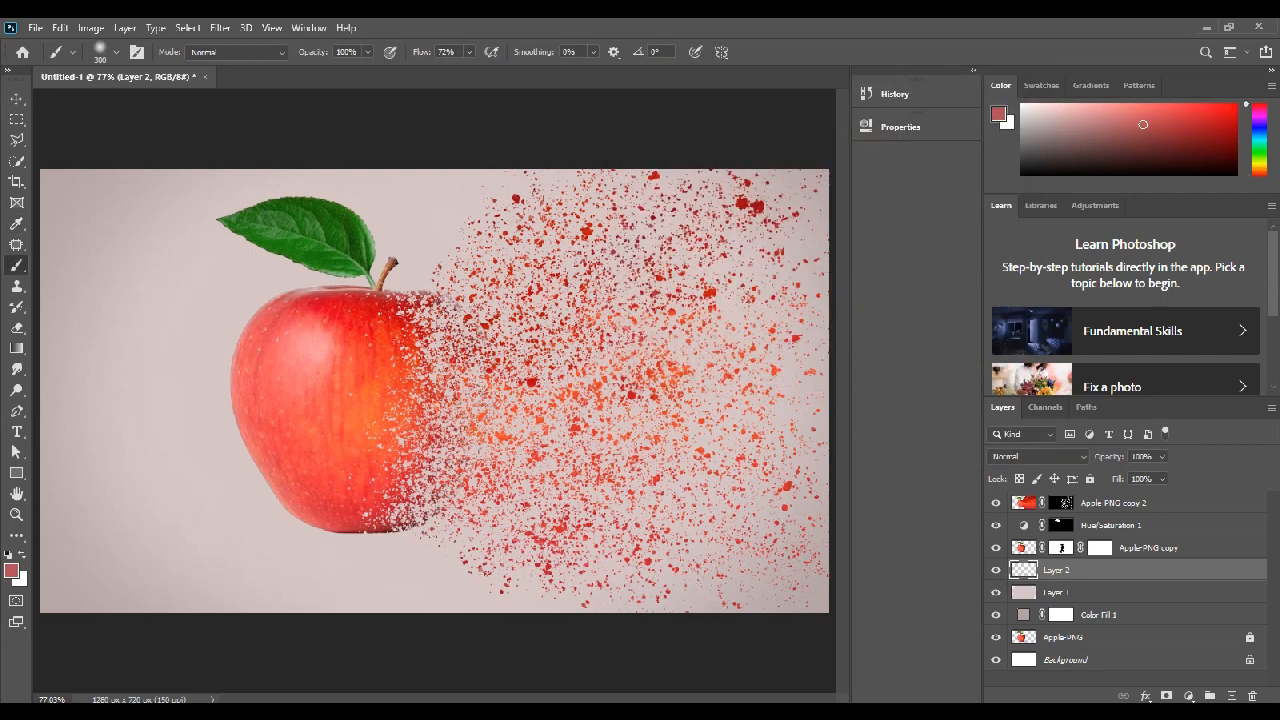
click(214, 475)
click(206, 472)
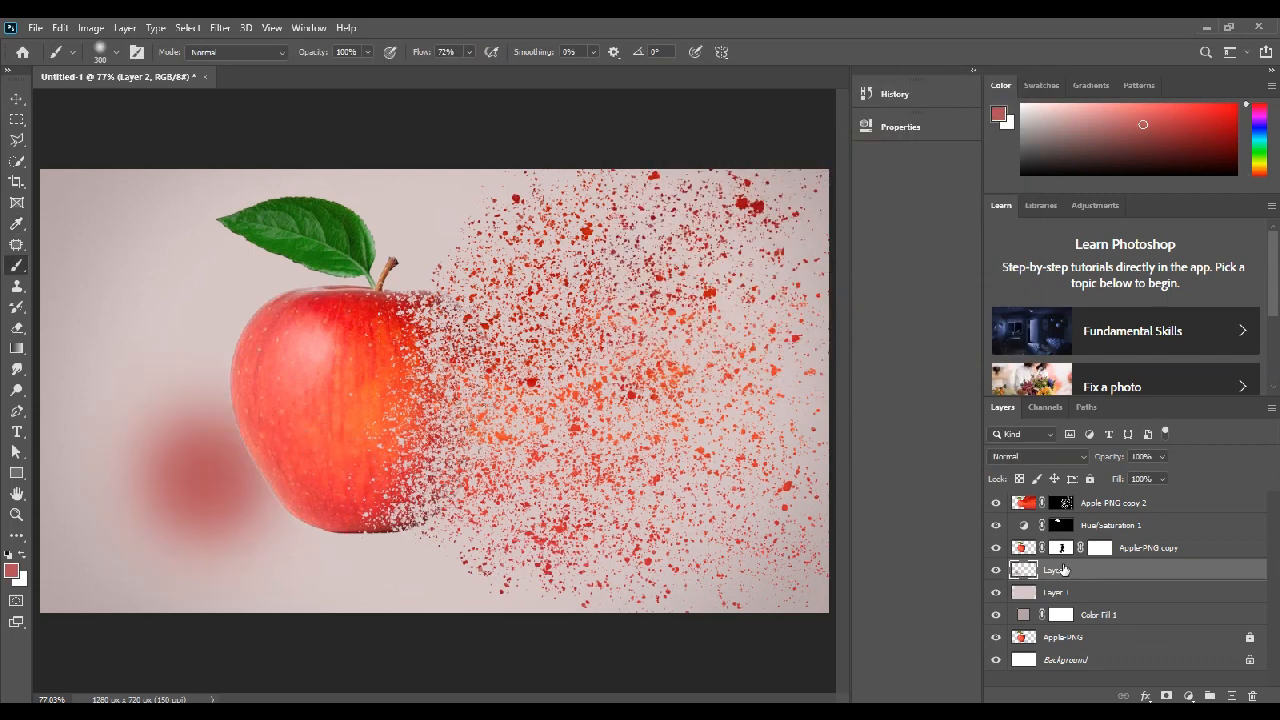
Transform the red spot into a thin, flat ellipse beneath the apple as its shadow
key(ctrl+t)
drag(283, 329, 287, 569)
drag(255, 586, 424, 534)
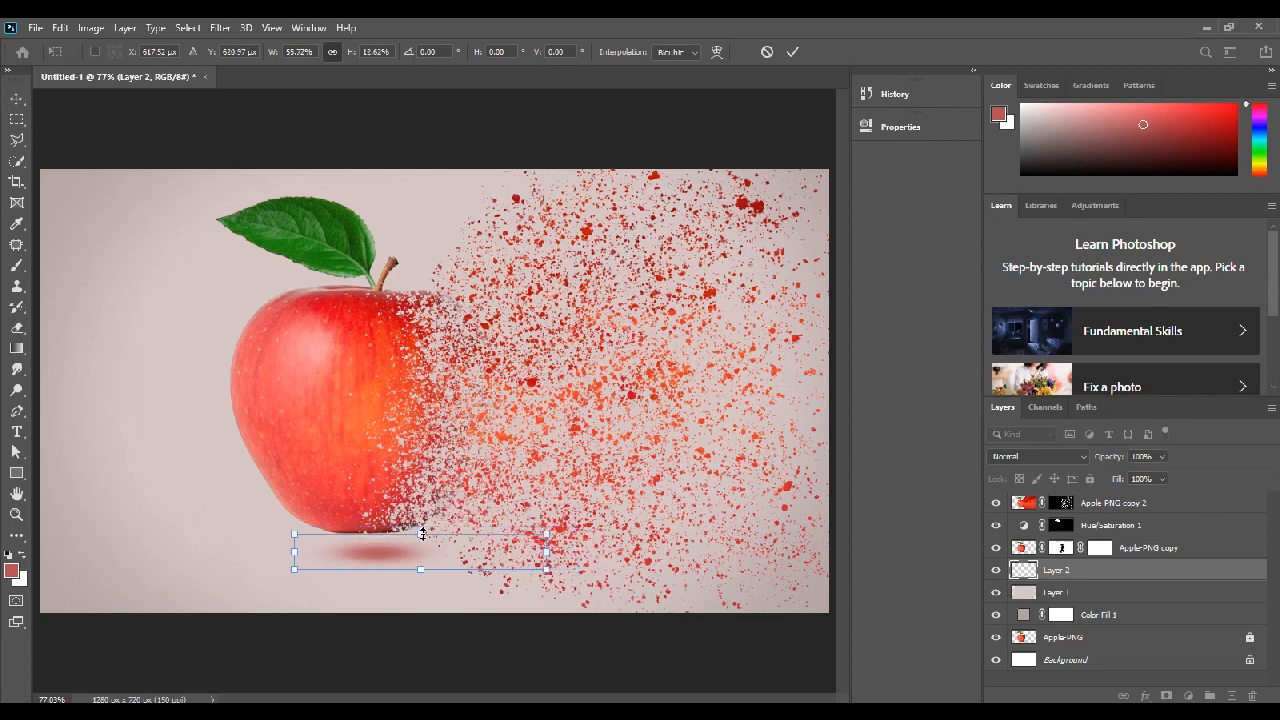
key(ctrl+z)
key(Return)
Soften the shadow layer by lowering its opacity to 88% and its fill to 70%
key(b)
click(1161, 456)
drag(1166, 474, 1147, 481)
click(1210, 443)
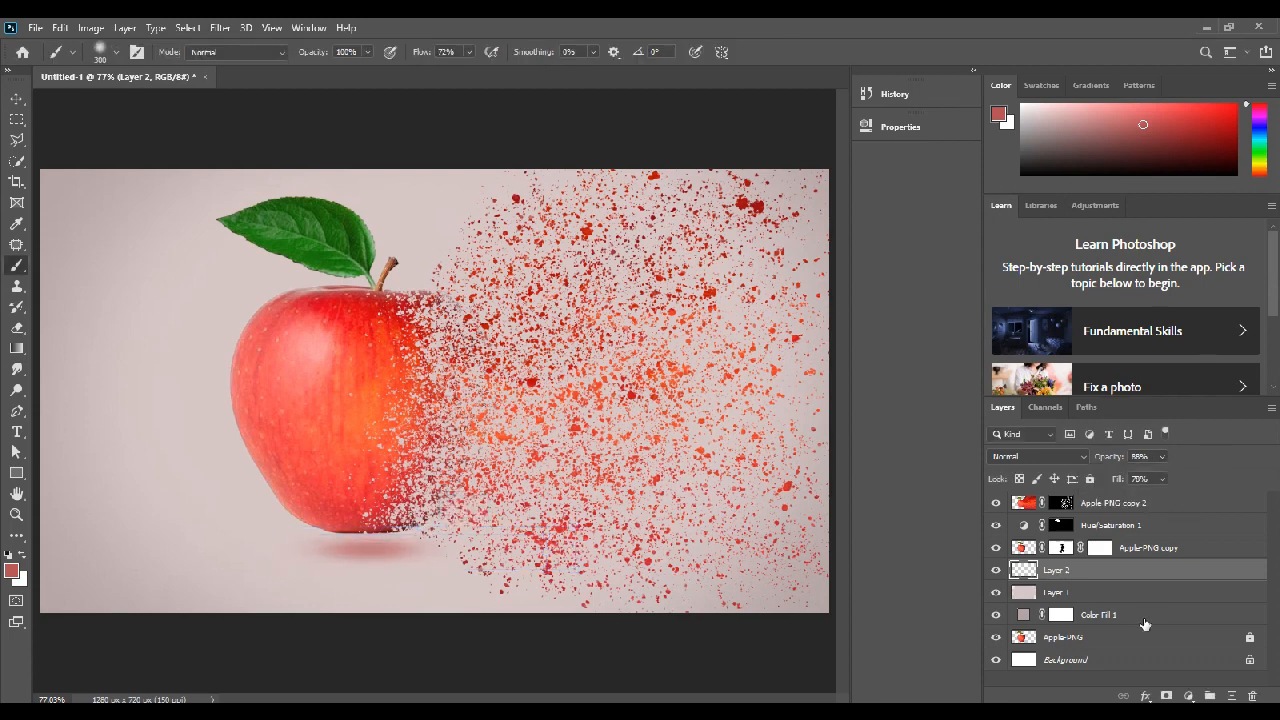